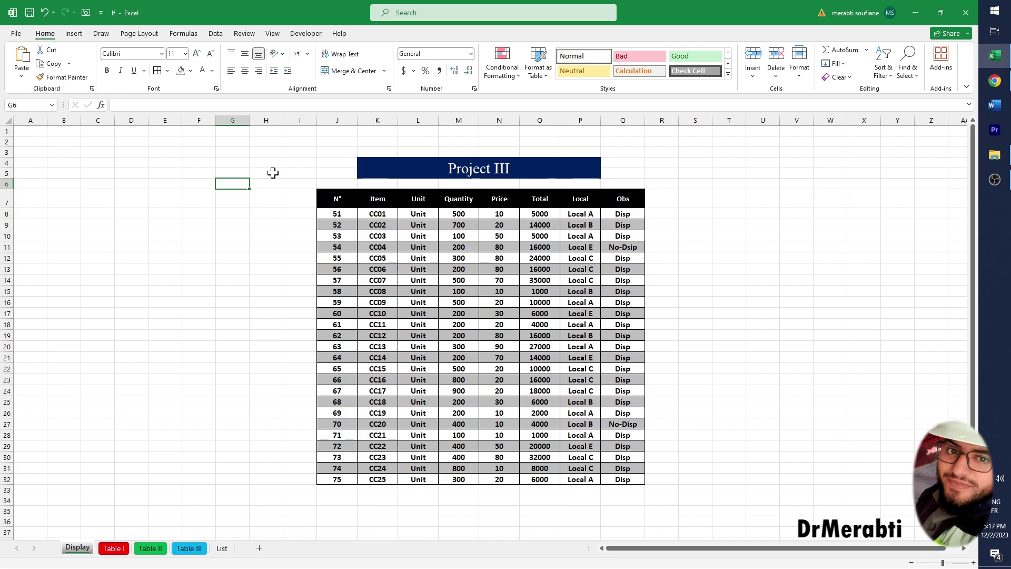
# Inspect the table's IF formula, then switch the K4 title to Project I
pyautogui.moveTo(254, 146); pyautogui.dragTo(604, 388)
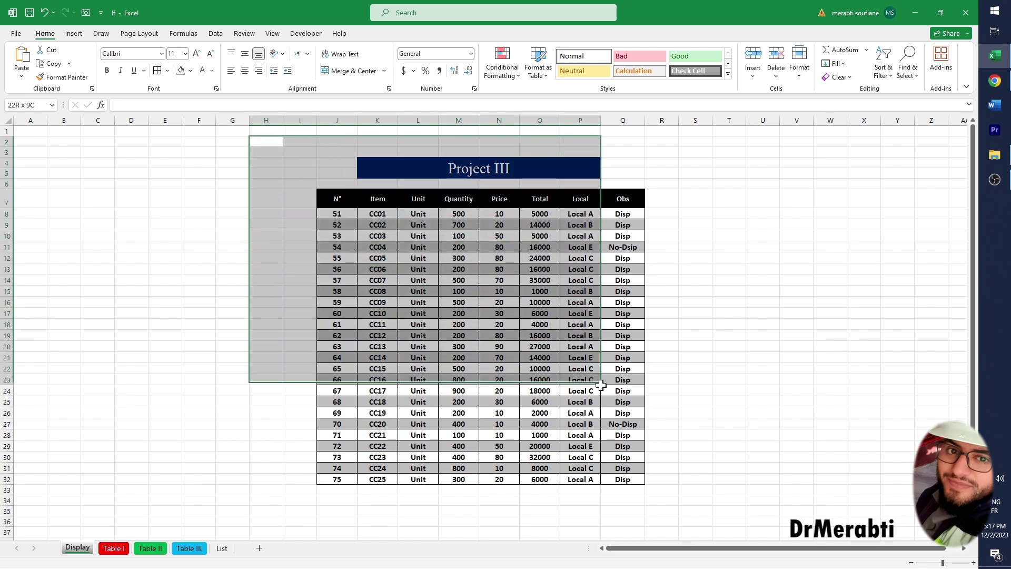
pyautogui.click(623, 435)
pyautogui.click(548, 168)
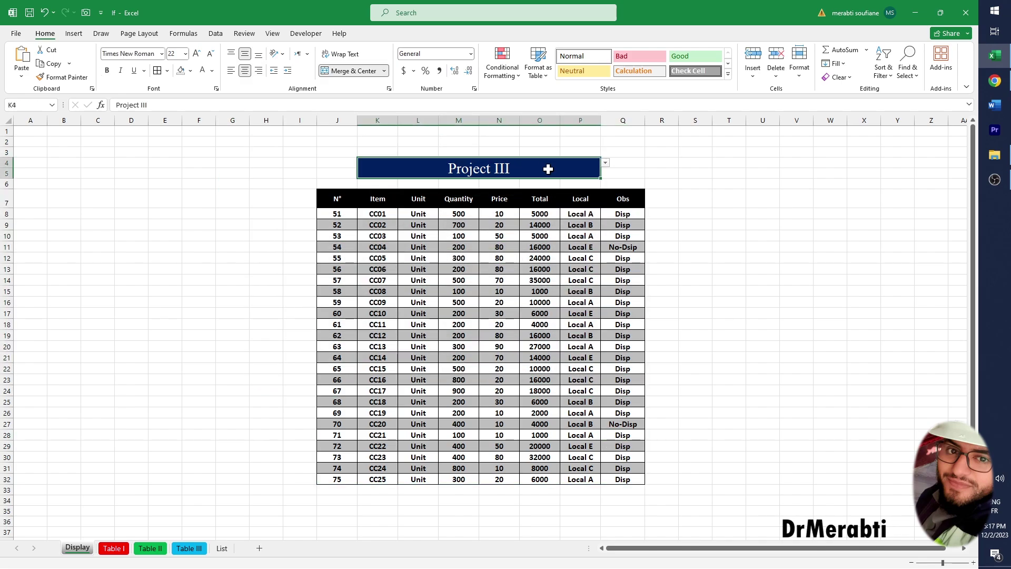
pyautogui.click(606, 163)
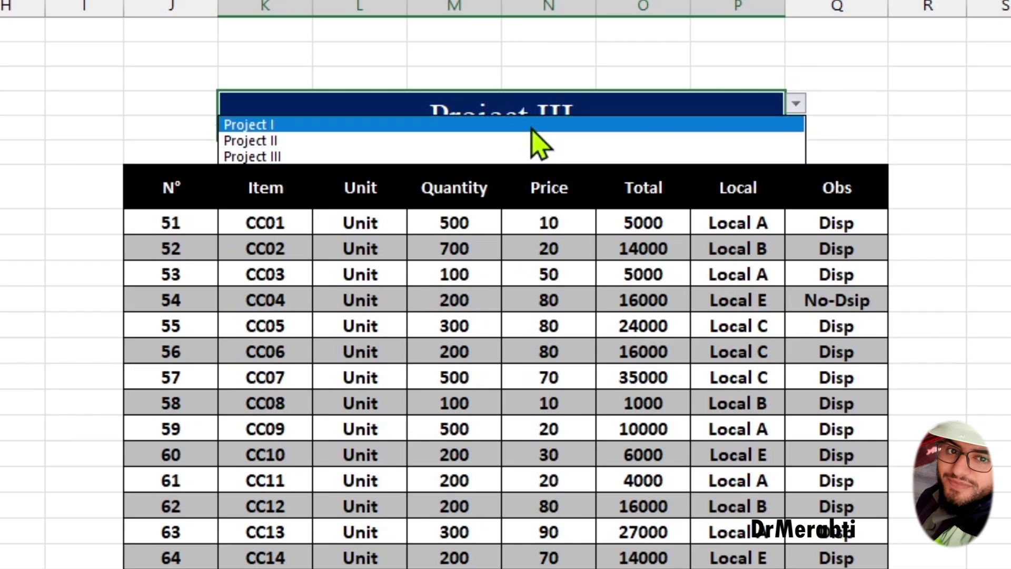
pyautogui.click(532, 126)
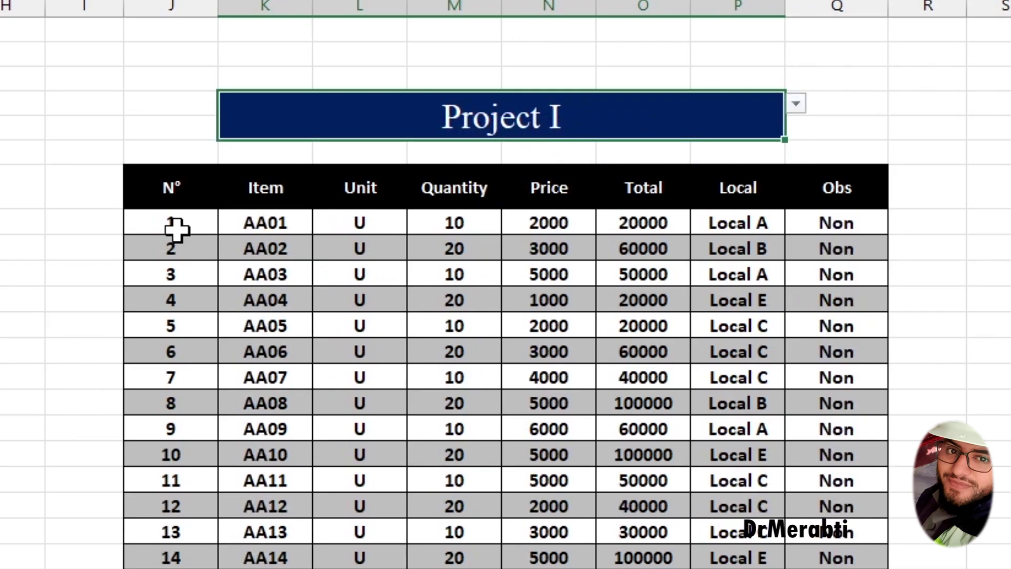
pyautogui.moveTo(172, 226); pyautogui.dragTo(548, 566)
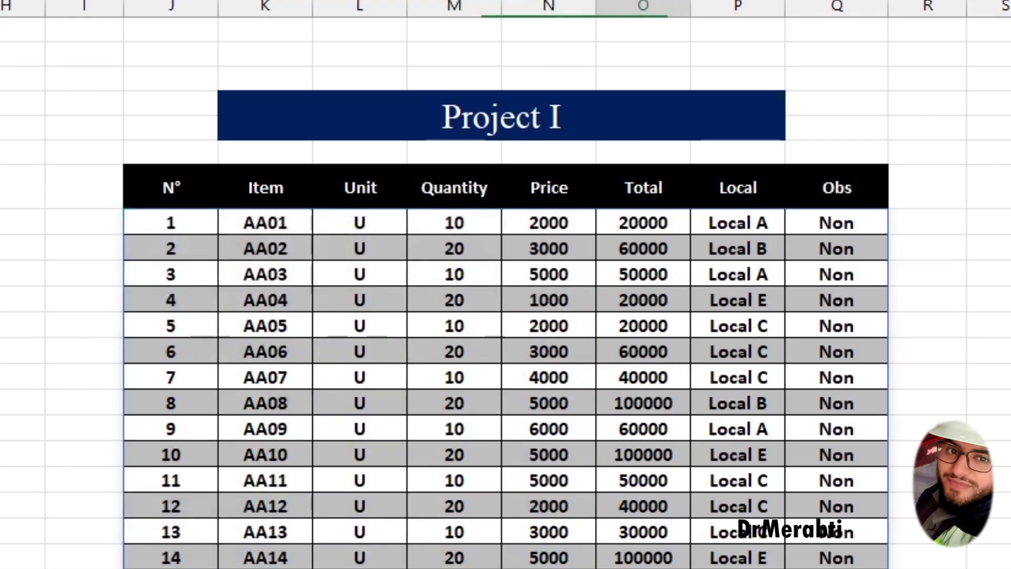
# Switch the title to Project II and check the IF formula in one of its cells
pyautogui.click(479, 162)
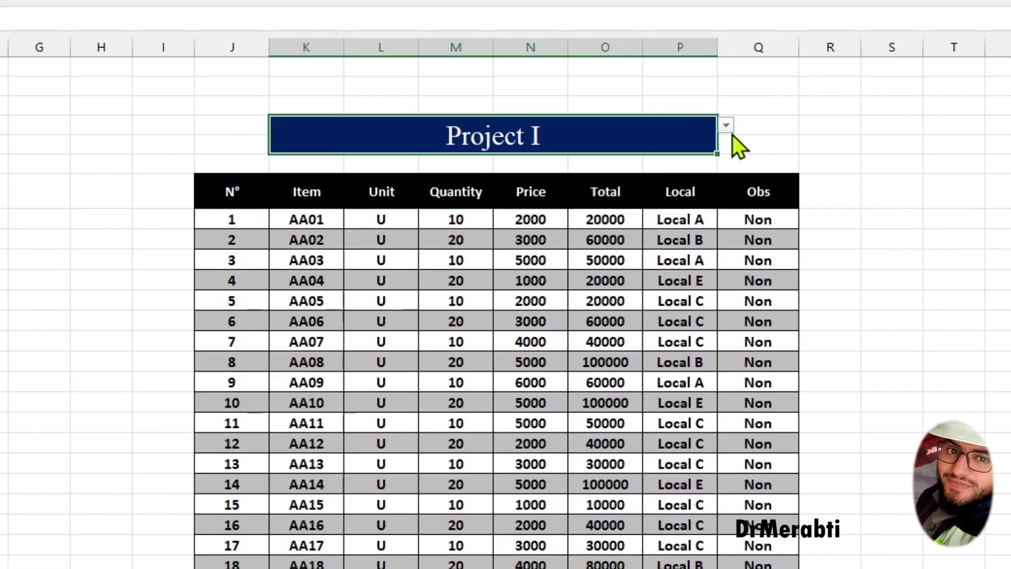
pyautogui.click(605, 162)
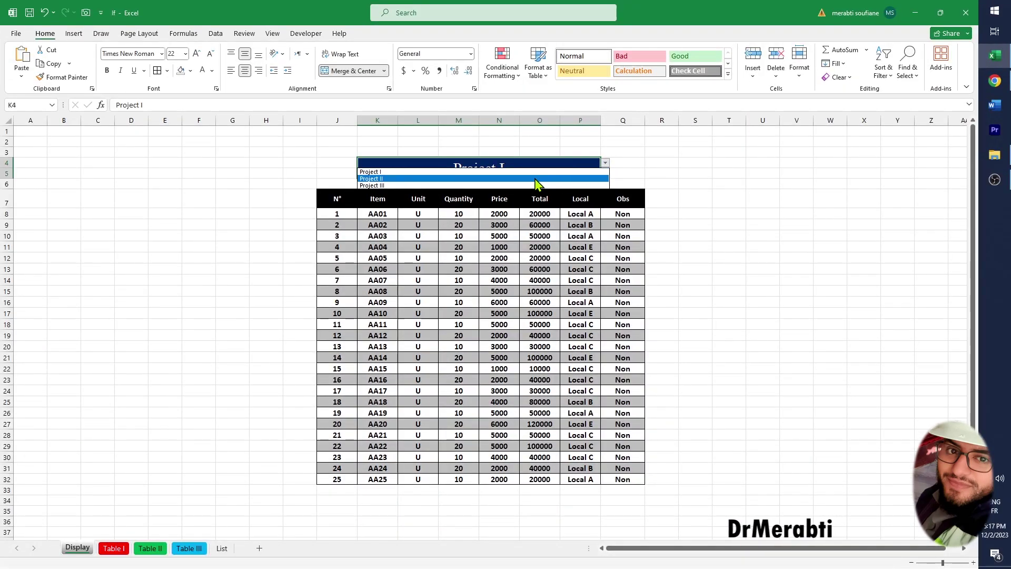
pyautogui.click(535, 178)
pyautogui.click(458, 258)
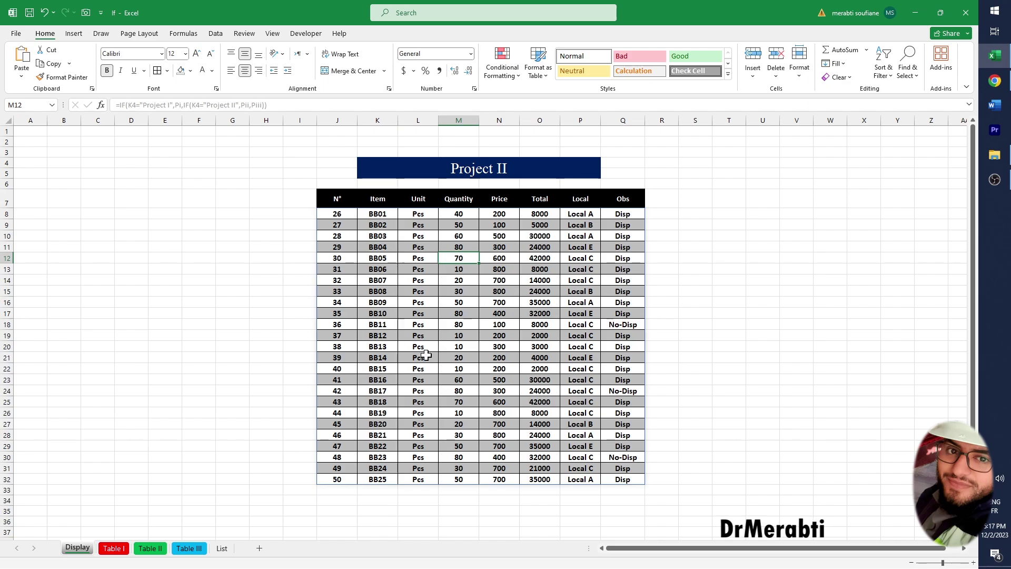
# Switch the title to Project III and inspect the formula in its table cells
pyautogui.click(573, 166)
pyautogui.click(605, 163)
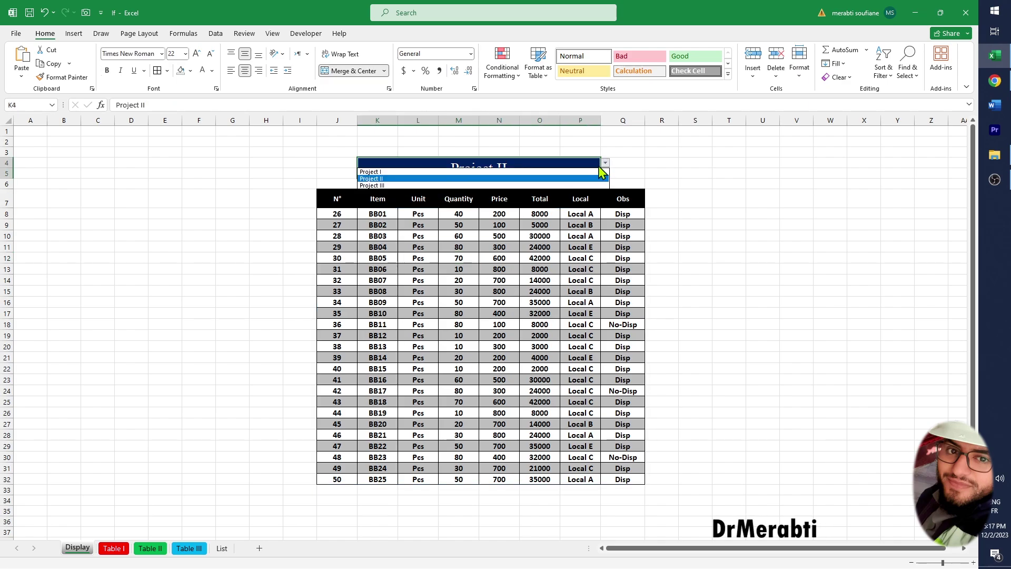
pyautogui.click(539, 185)
pyautogui.click(458, 271)
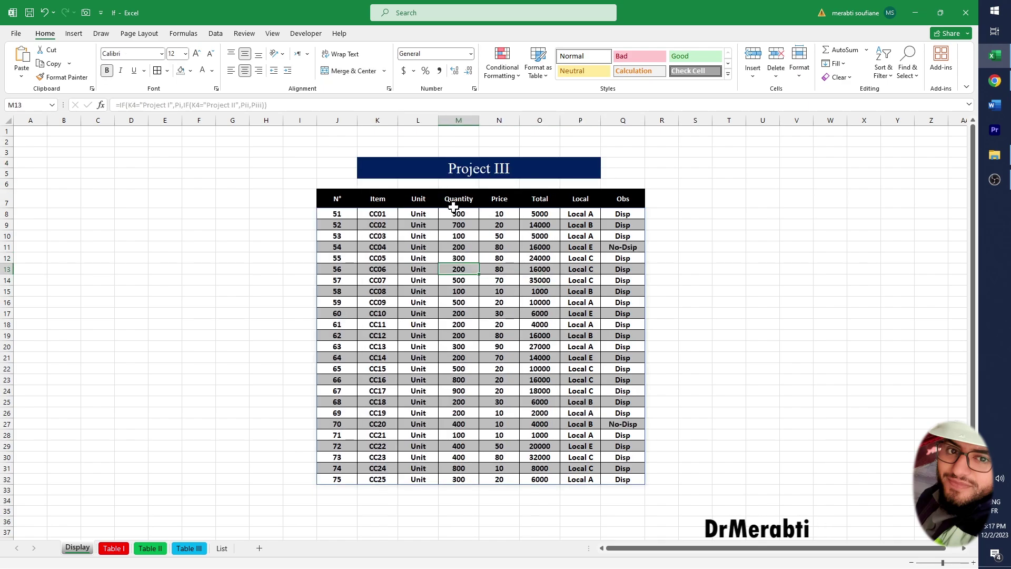
pyautogui.click(497, 334)
# Reopen the title's project list without changing it, then highlight and clear the formula-filled rows
pyautogui.click(557, 166)
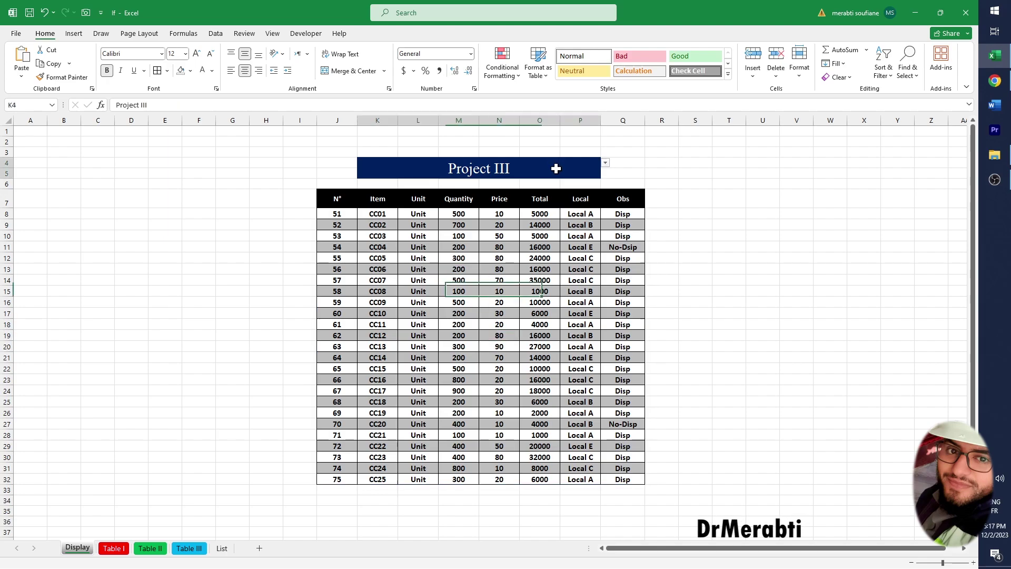
pyautogui.click(605, 163)
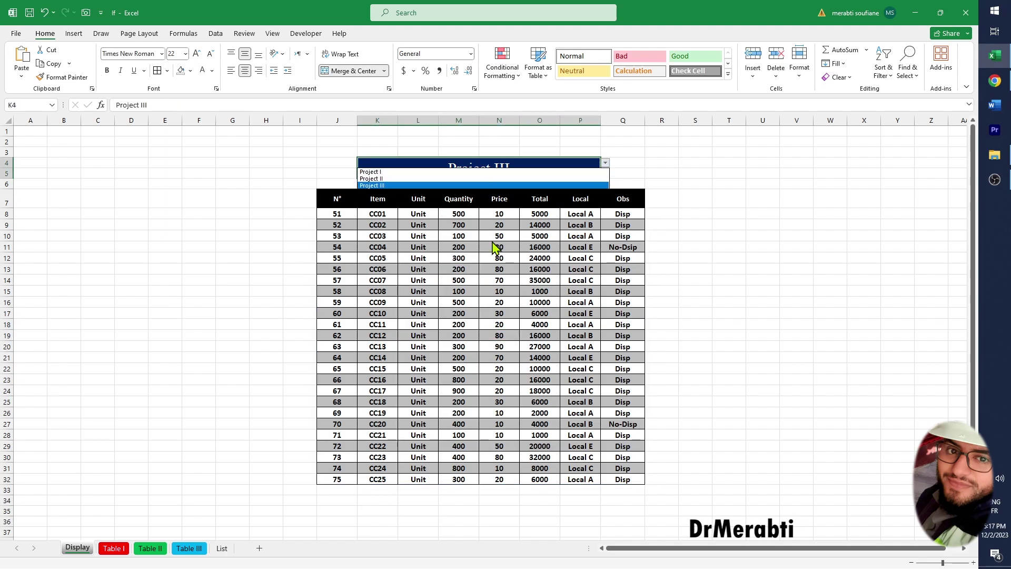
pyautogui.press('Escape')
pyautogui.moveTo(353, 212); pyautogui.dragTo(574, 424)
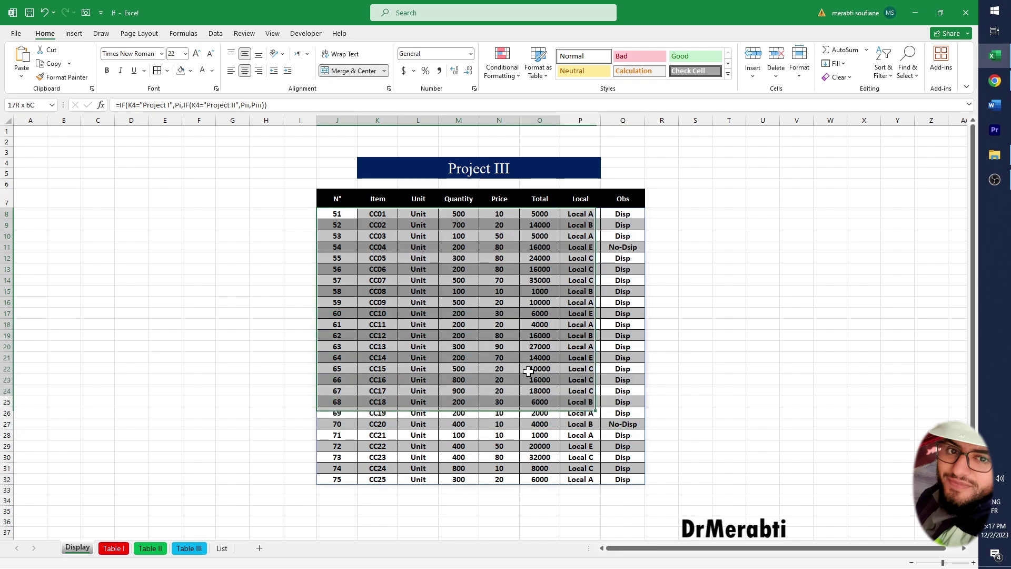
pyautogui.click(569, 446)
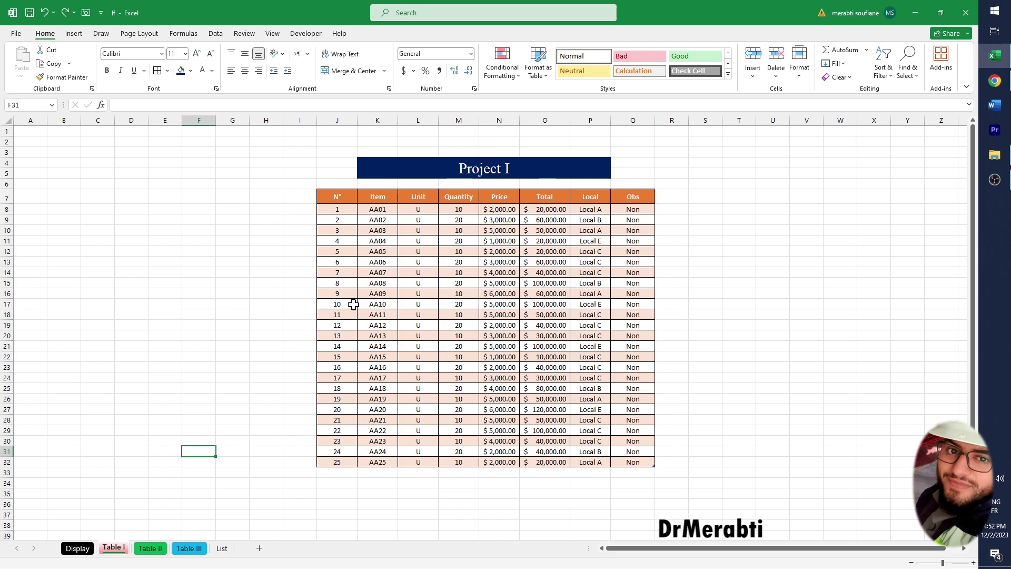
pyautogui.click(160, 550)
pyautogui.click(178, 550)
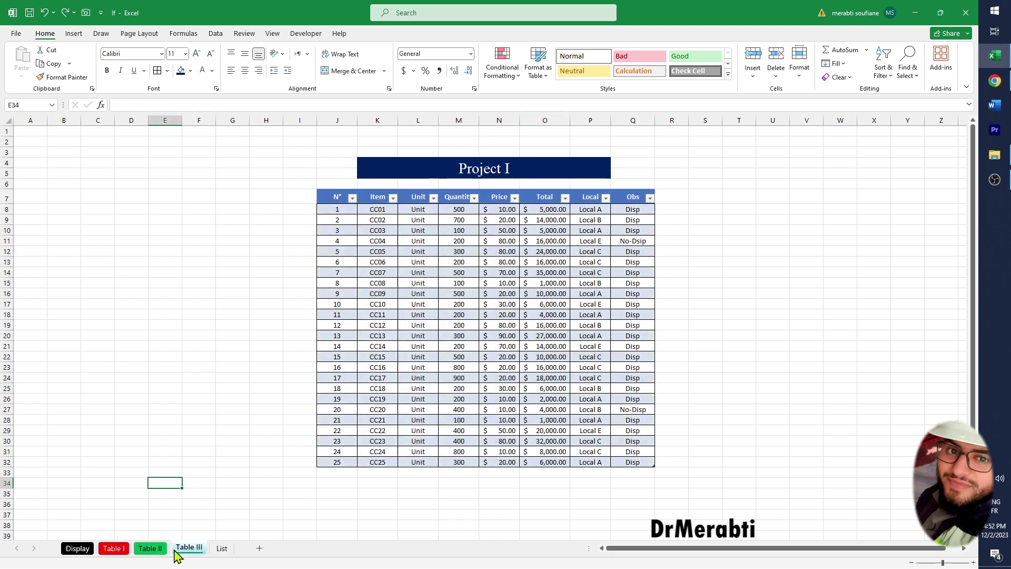
pyautogui.click(112, 549)
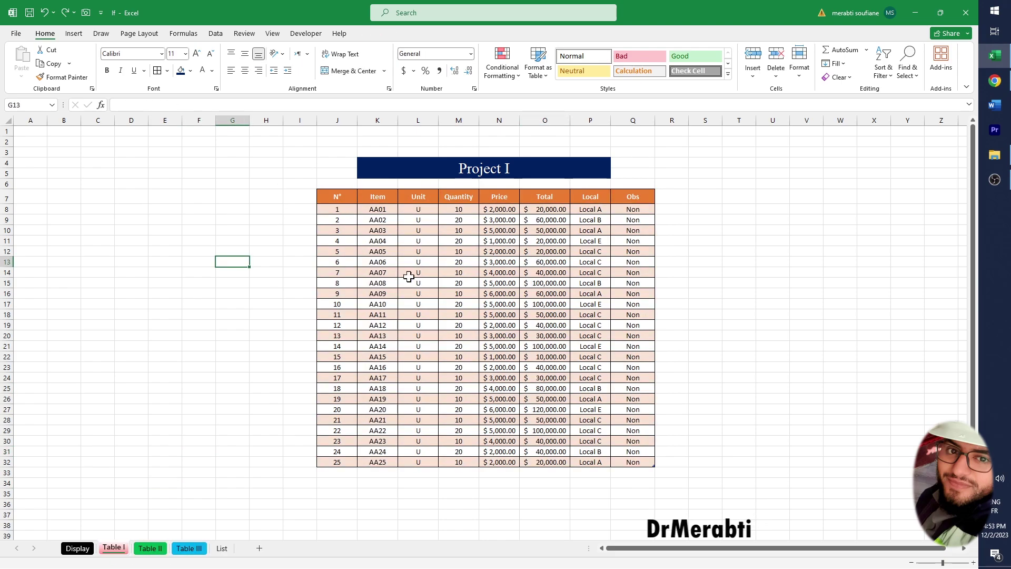
pyautogui.rightClick(234, 212)
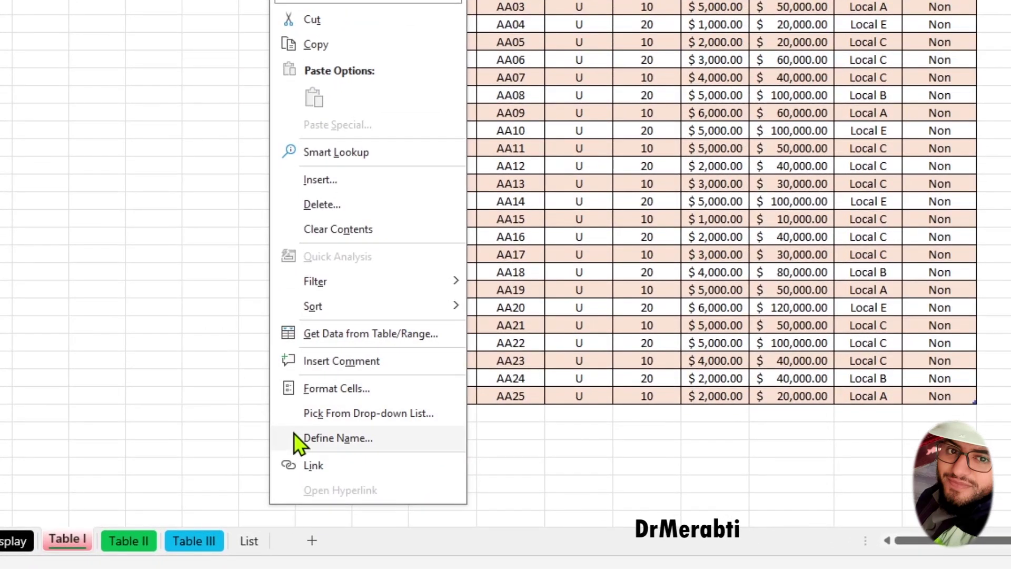
pyautogui.press('Escape')
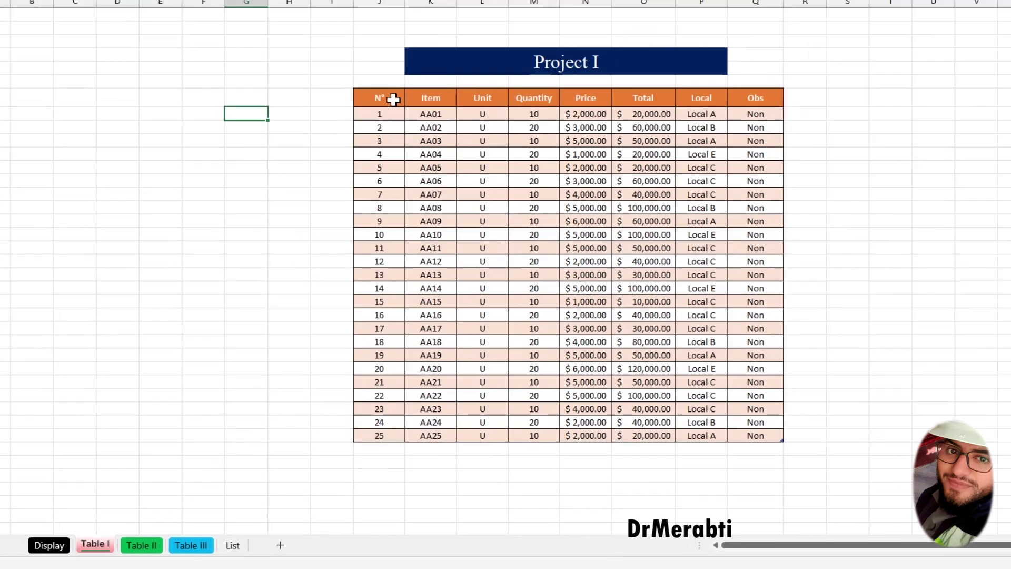
pyautogui.moveTo(337, 197)
pyautogui.mouseDown()
pyautogui.moveTo(650, 481)
pyautogui.moveTo(647, 460)
pyautogui.mouseUp()
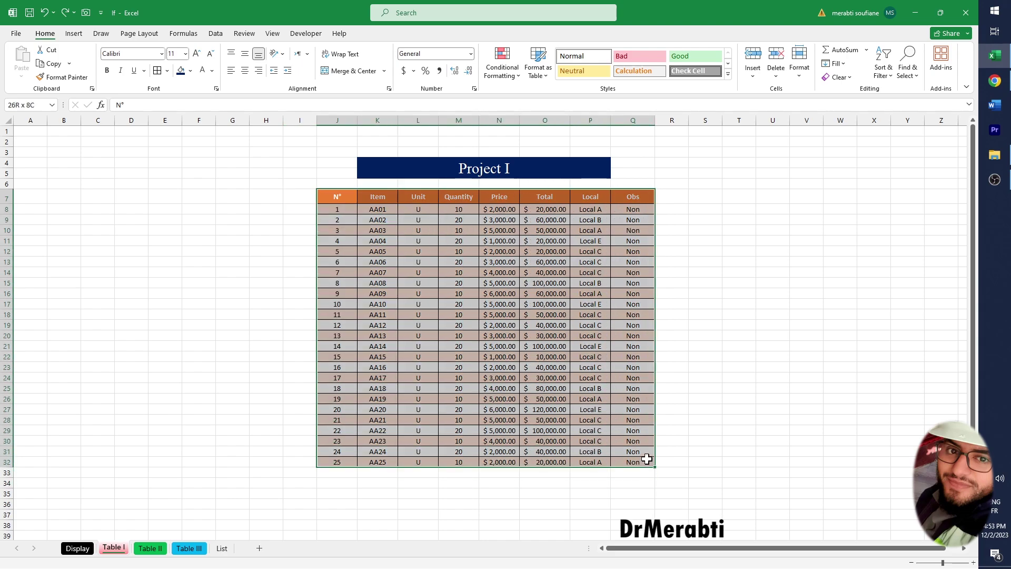
# Rename the Project I table from Table13 to Pi in Table Design
pyautogui.click(377, 35)
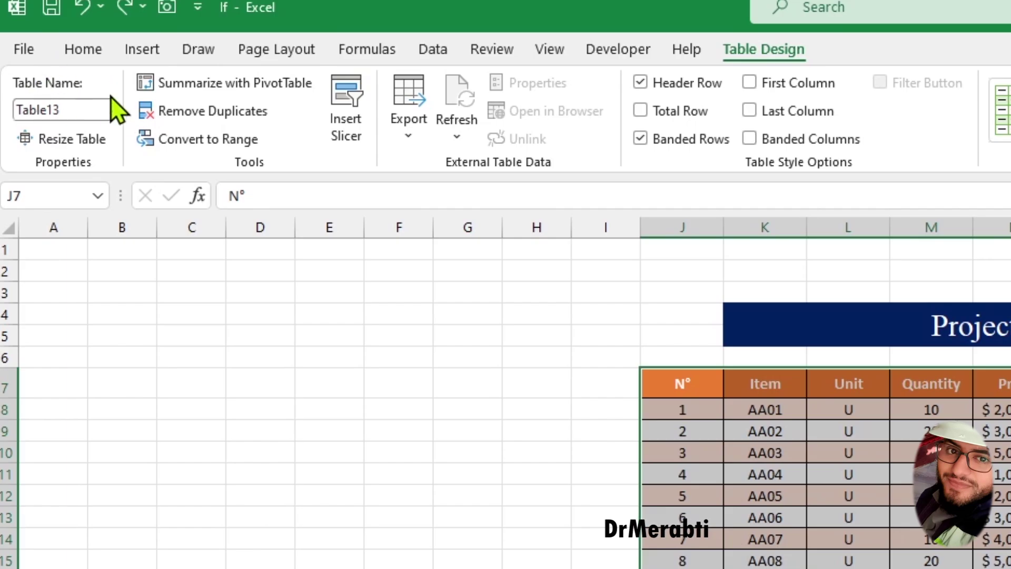
pyautogui.click(72, 110)
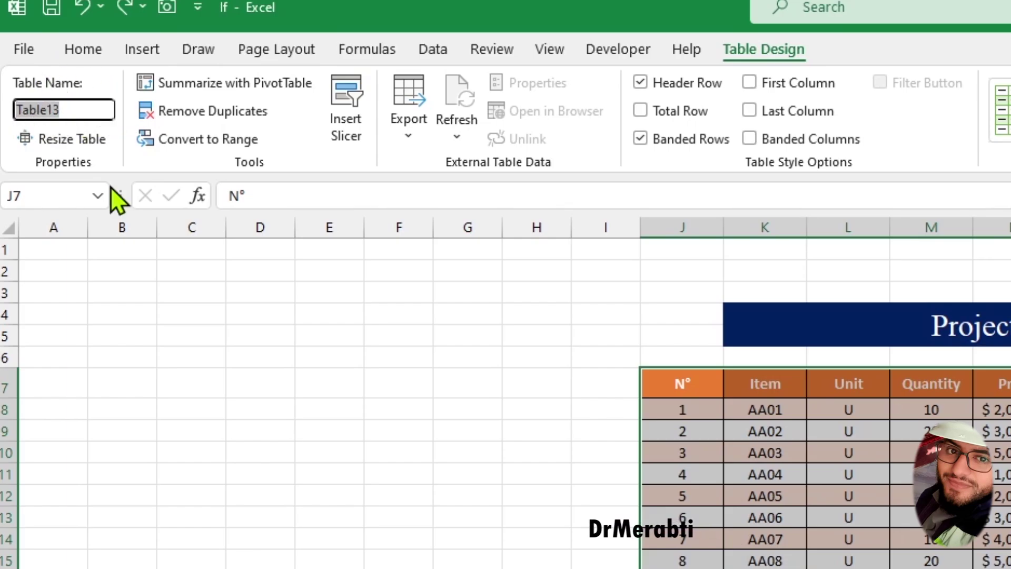
pyautogui.write('Pi')
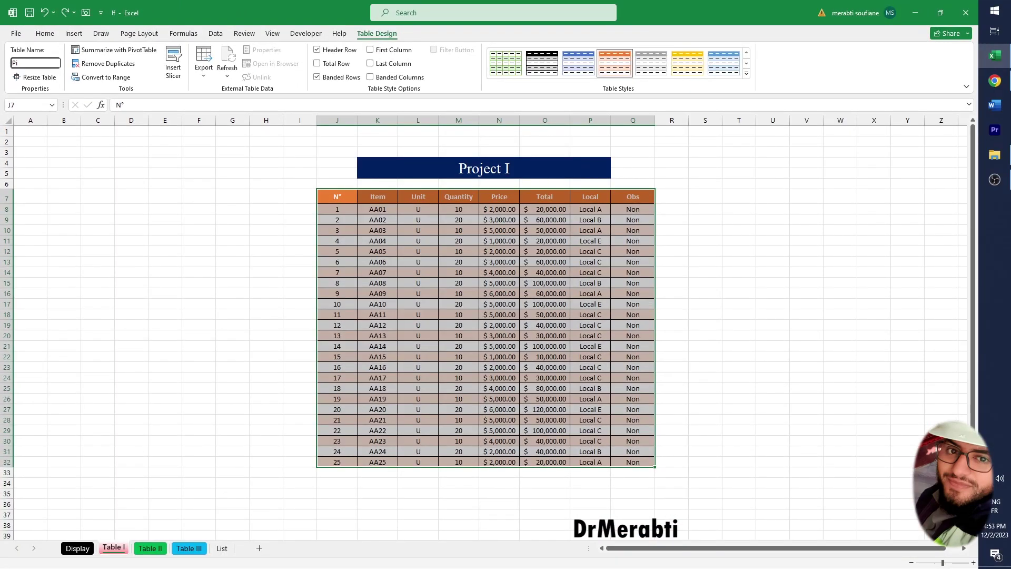
pyautogui.press('Return')
# On Table II, select the Project II table and its name Table134 in the name box
pyautogui.click(150, 548)
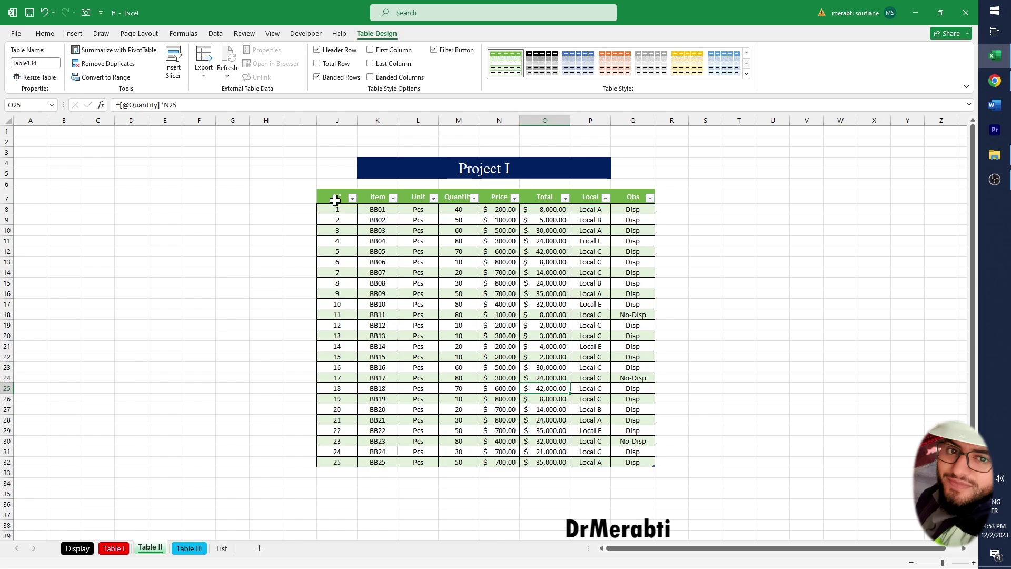
pyautogui.moveTo(335, 200); pyautogui.dragTo(653, 465)
pyautogui.click(21, 63)
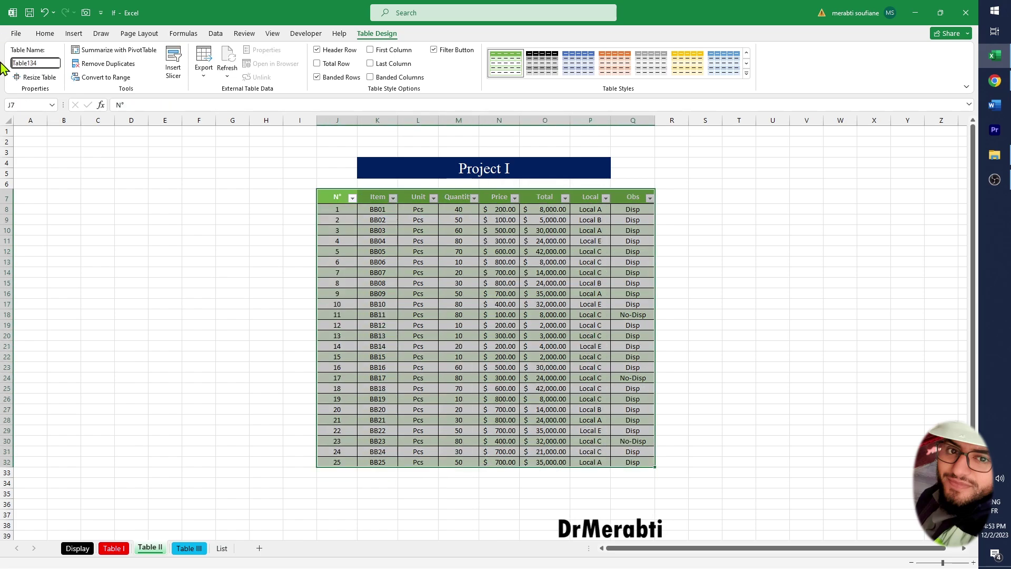
pyautogui.doubleClick(54, 64)
pyautogui.write('Pii')
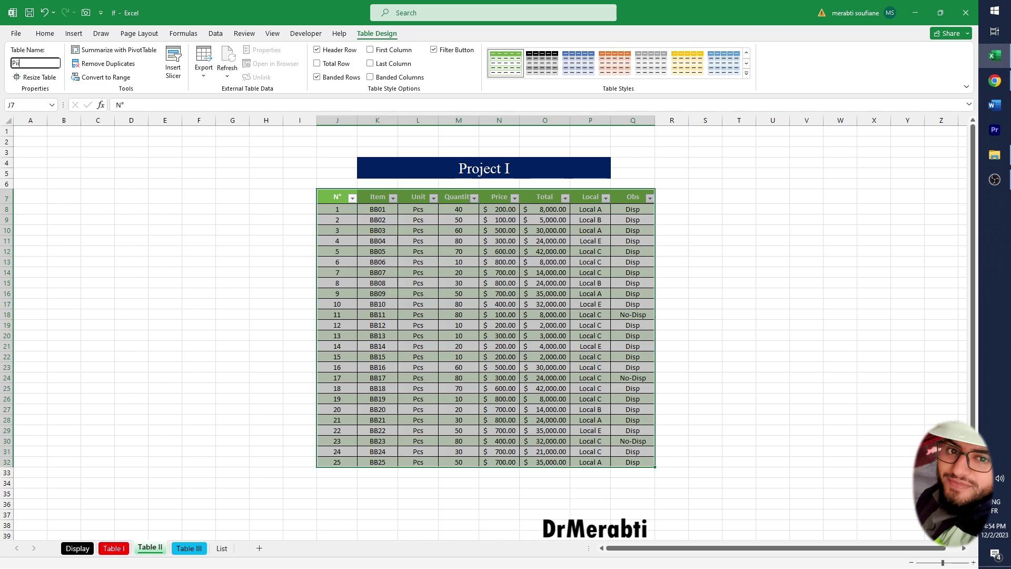
pyautogui.click(227, 359)
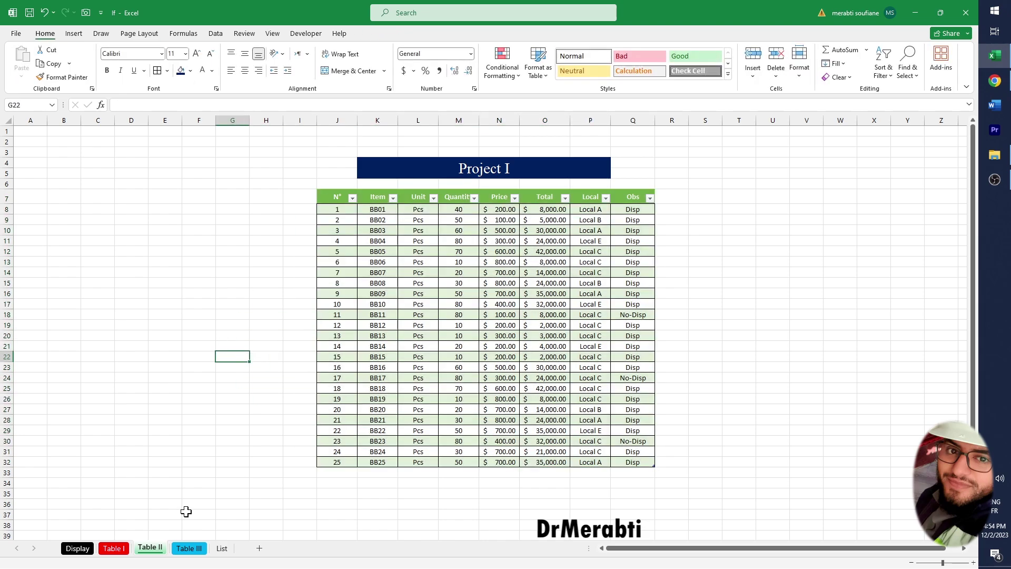
# Review the Table III, Table I and Table II sheets, then clear the selection on List
pyautogui.click(190, 548)
pyautogui.click(199, 356)
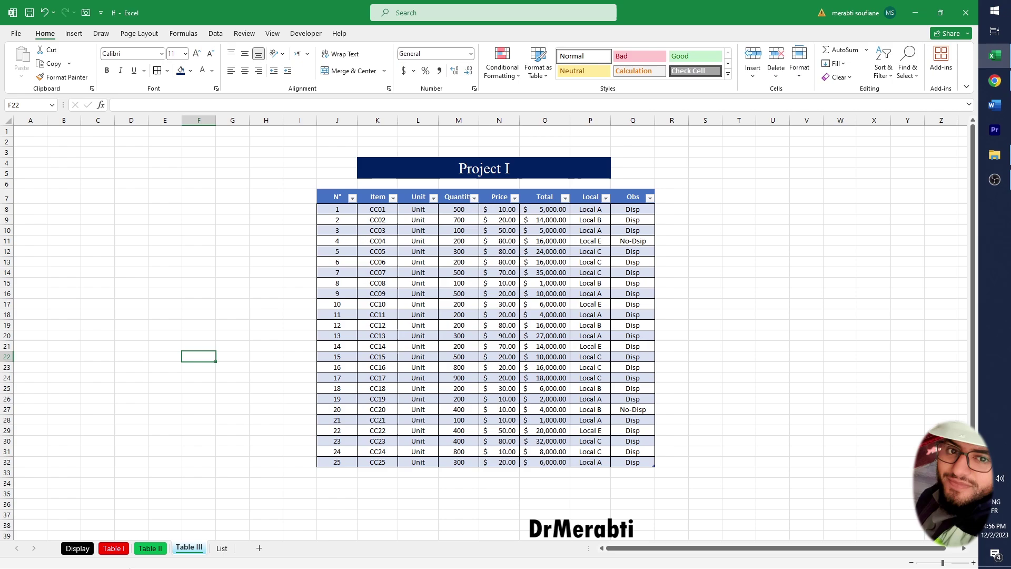
pyautogui.click(113, 548)
pyautogui.click(150, 548)
pyautogui.click(189, 548)
pyautogui.click(218, 437)
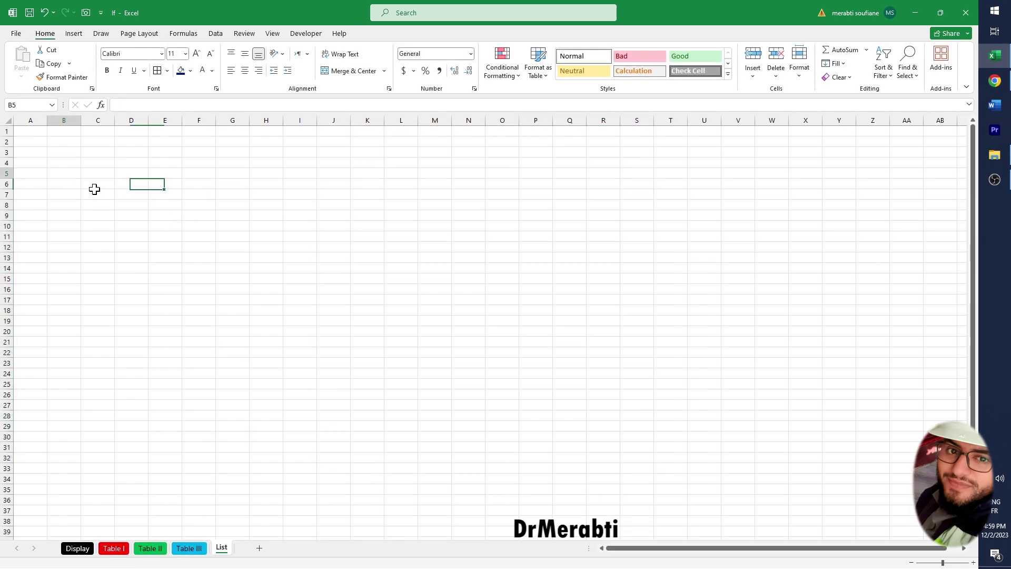
pyautogui.moveTo(64, 173)
pyautogui.mouseDown()
pyautogui.moveTo(268, 321)
pyautogui.moveTo(318, 377)
pyautogui.mouseUp()
pyautogui.click(333, 374)
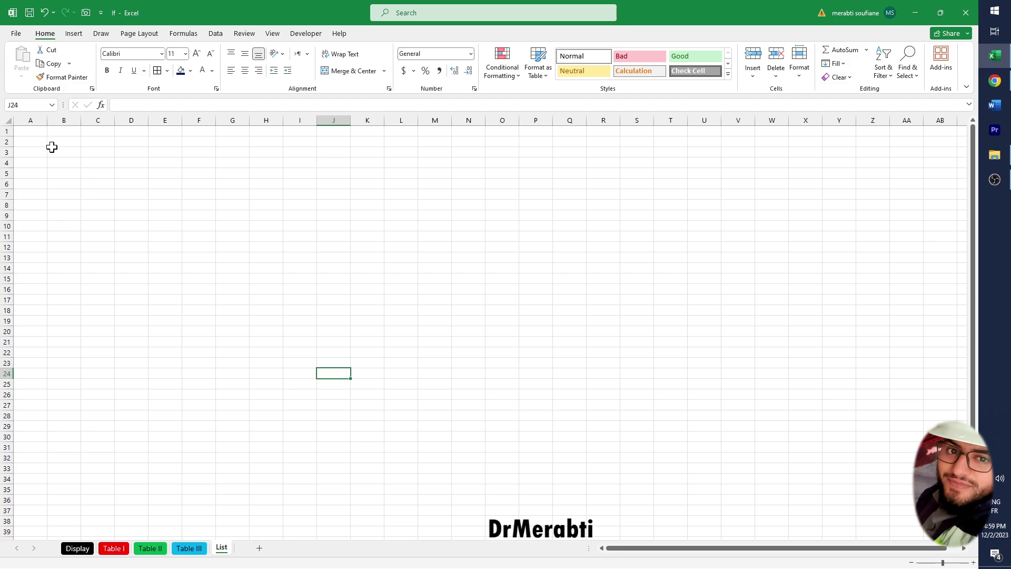
# Enter List in A1 and Project I, Project II, Project III in A2:A4
pyautogui.click(34, 135)
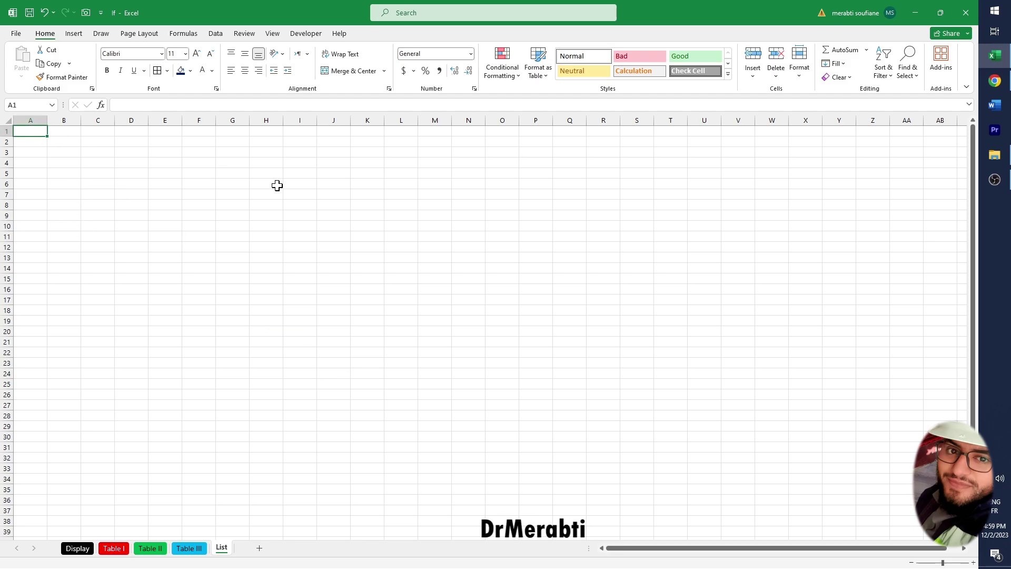
pyautogui.write('List')
pyautogui.press('Return')
pyautogui.write('Project')
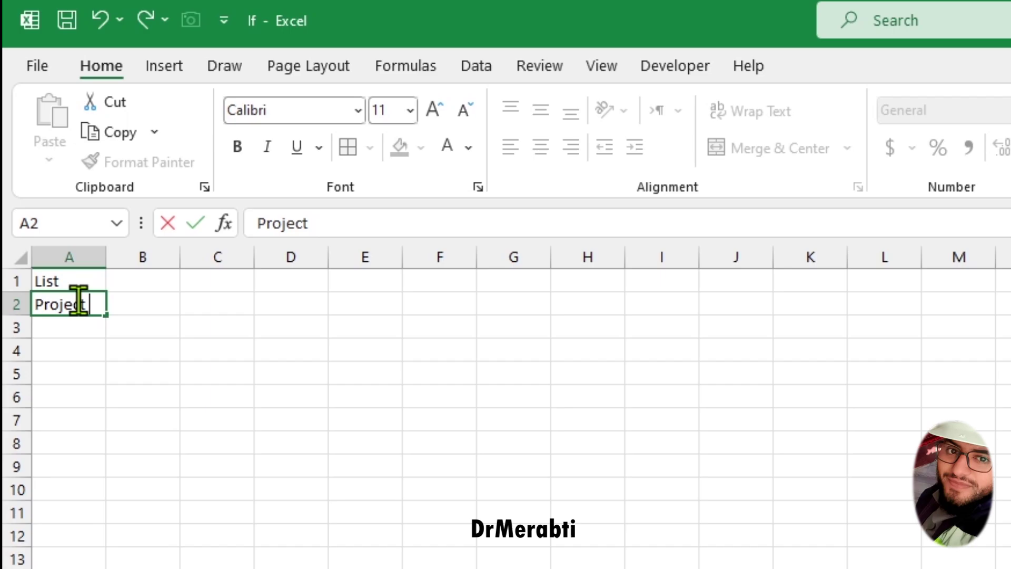
pyautogui.press('Return')
pyautogui.write('Project II')
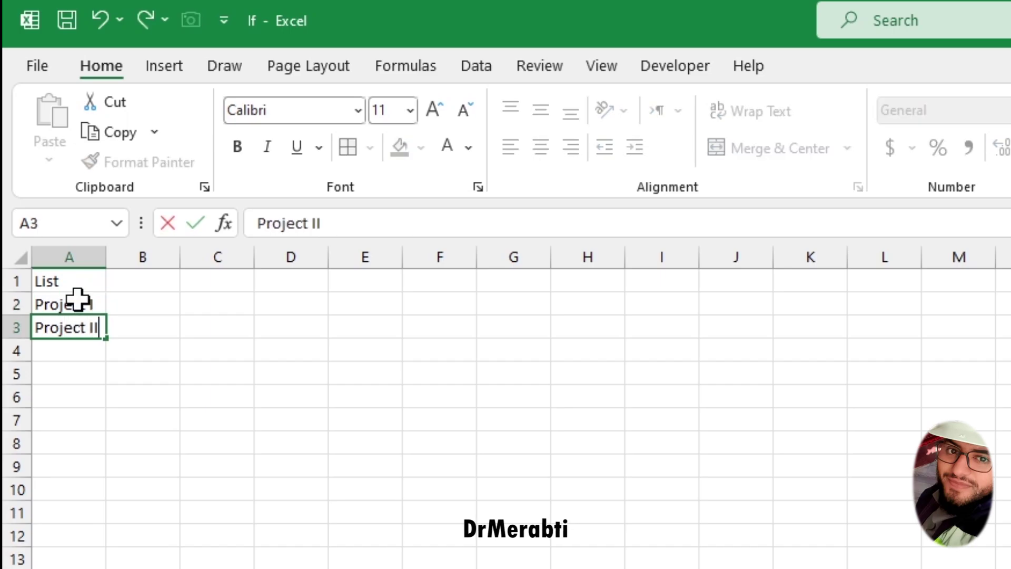
pyautogui.press('Return')
pyautogui.write('Project')
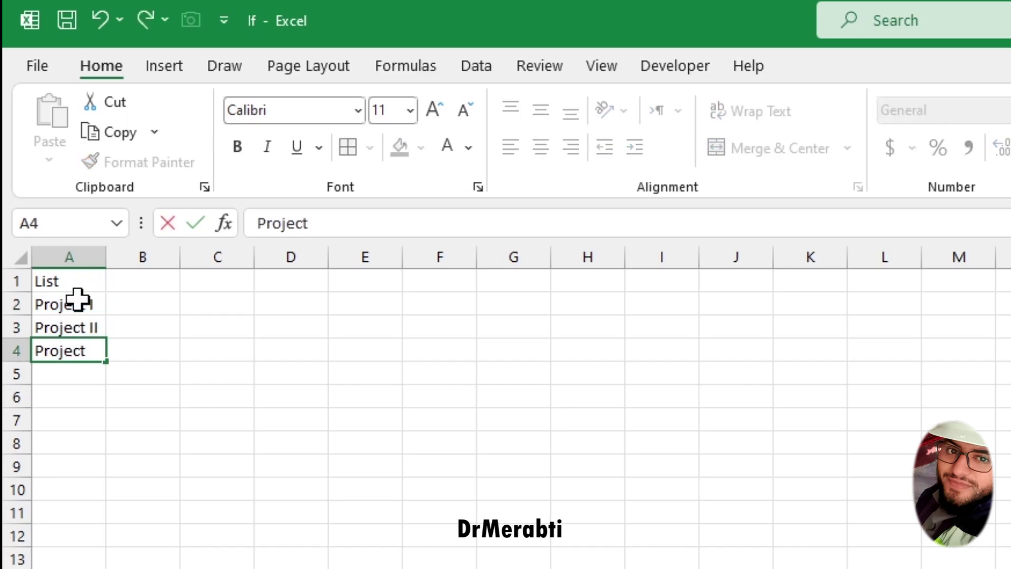
pyautogui.write(' III')
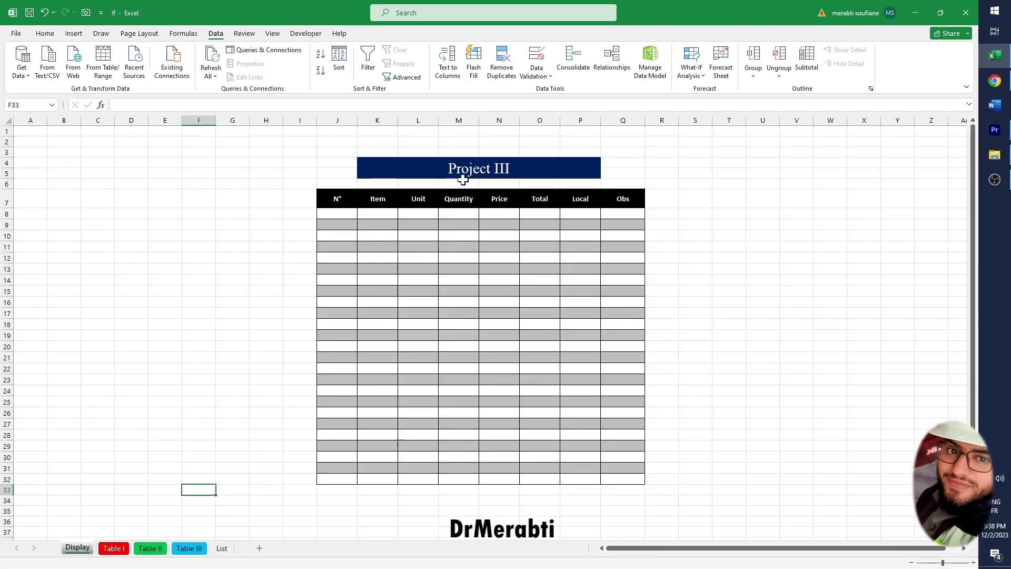
# Flip through Table I, II and III, then select the Display table's blank rows
pyautogui.click(113, 548)
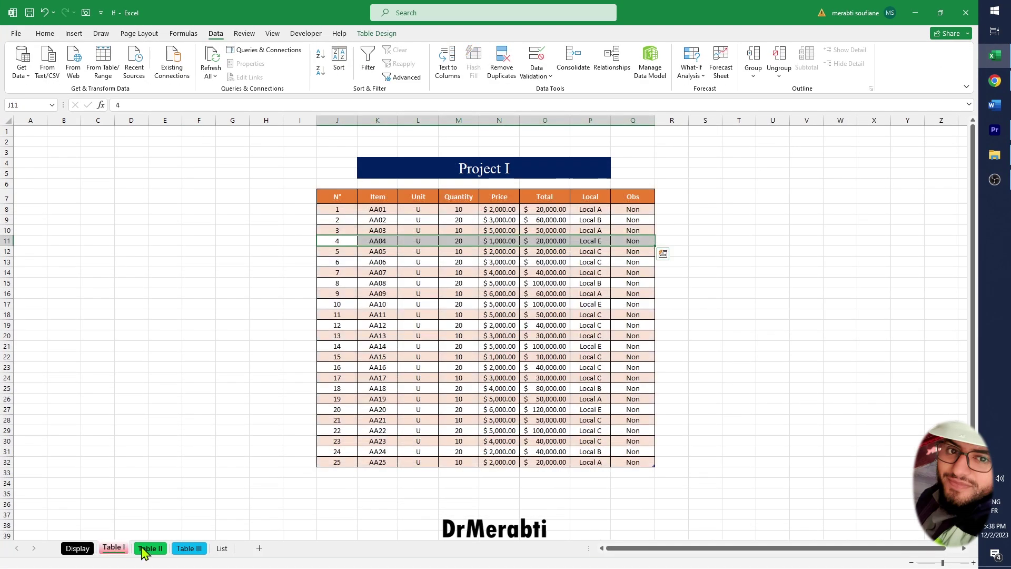
pyautogui.click(150, 548)
pyautogui.click(189, 548)
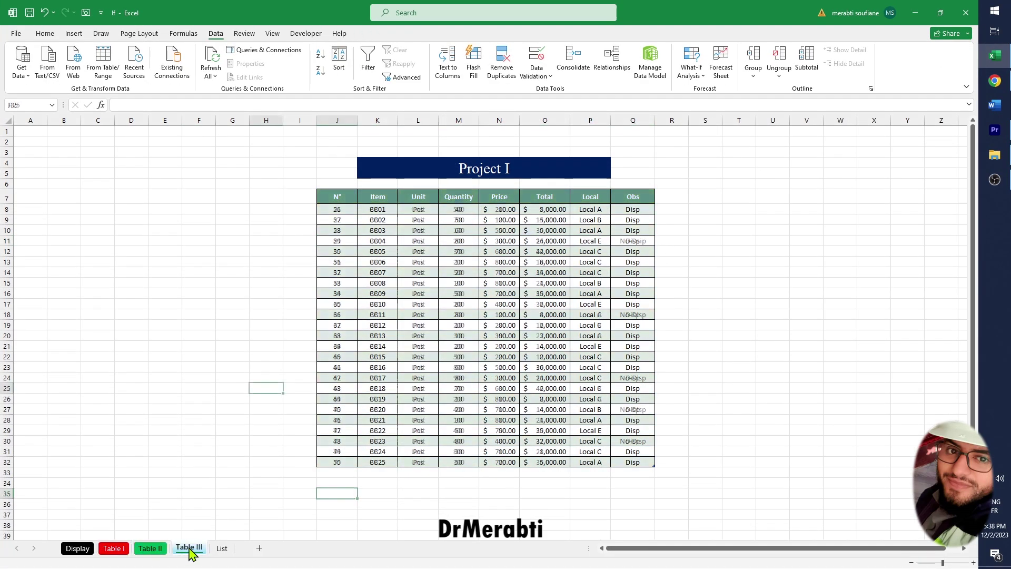
pyautogui.click(89, 548)
pyautogui.moveTo(338, 212)
pyautogui.mouseDown()
pyautogui.moveTo(576, 382)
pyautogui.moveTo(627, 467)
pyautogui.mouseUp()
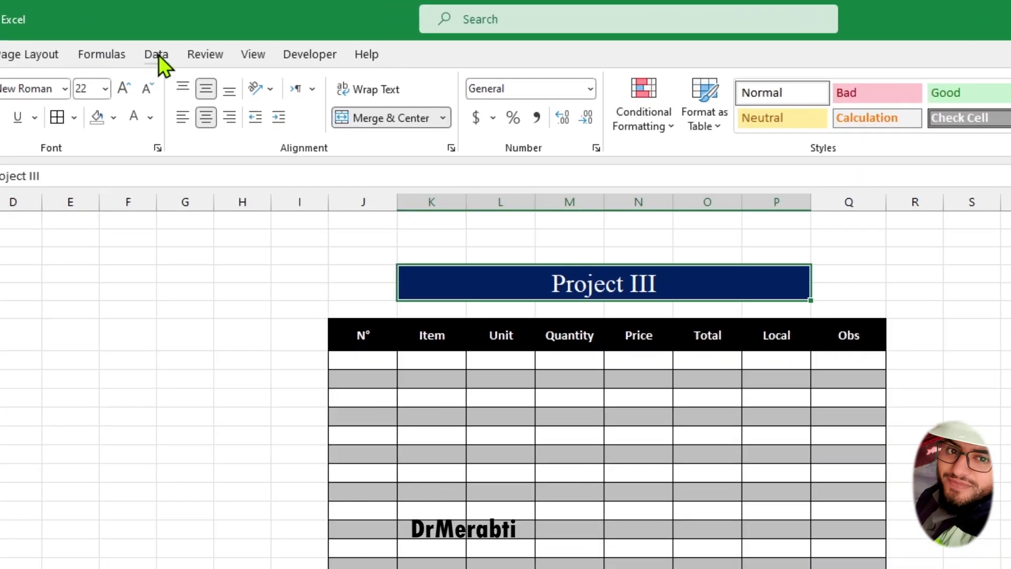
# Add List data validation to the title with source =List!$A$2:$A$4
pyautogui.click(215, 33)
pyautogui.click(704, 128)
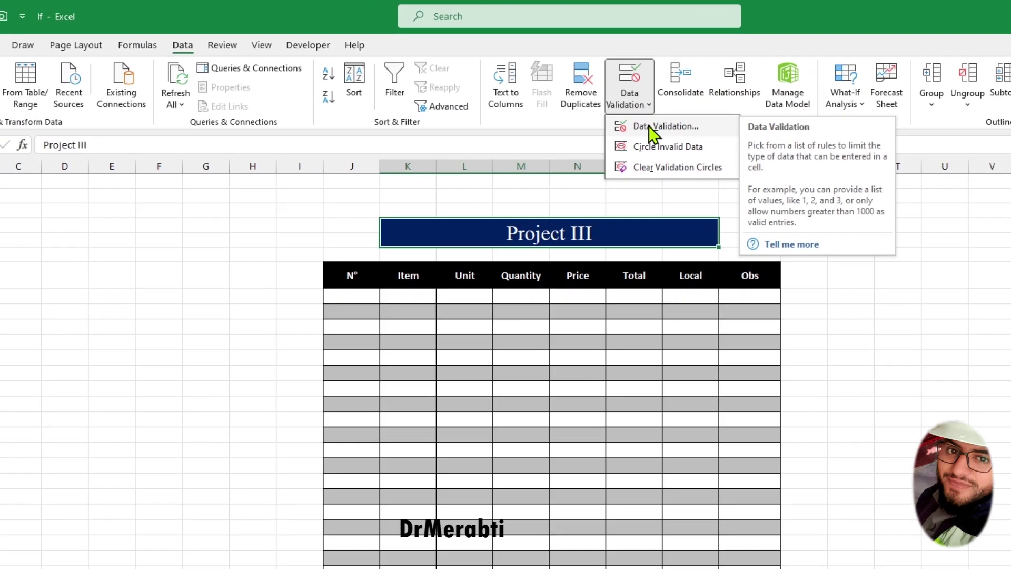
pyautogui.click(710, 153)
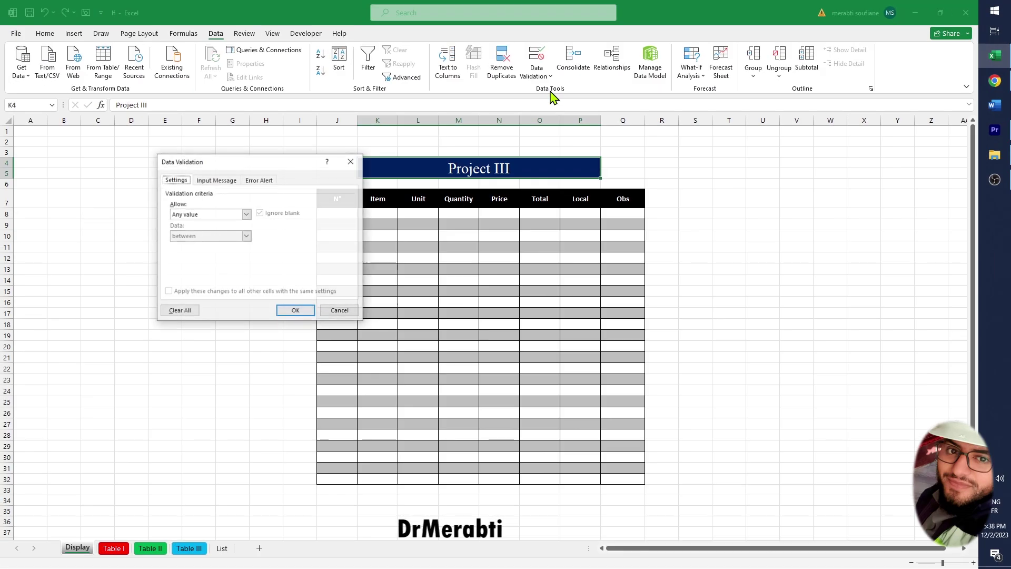
pyautogui.click(246, 214)
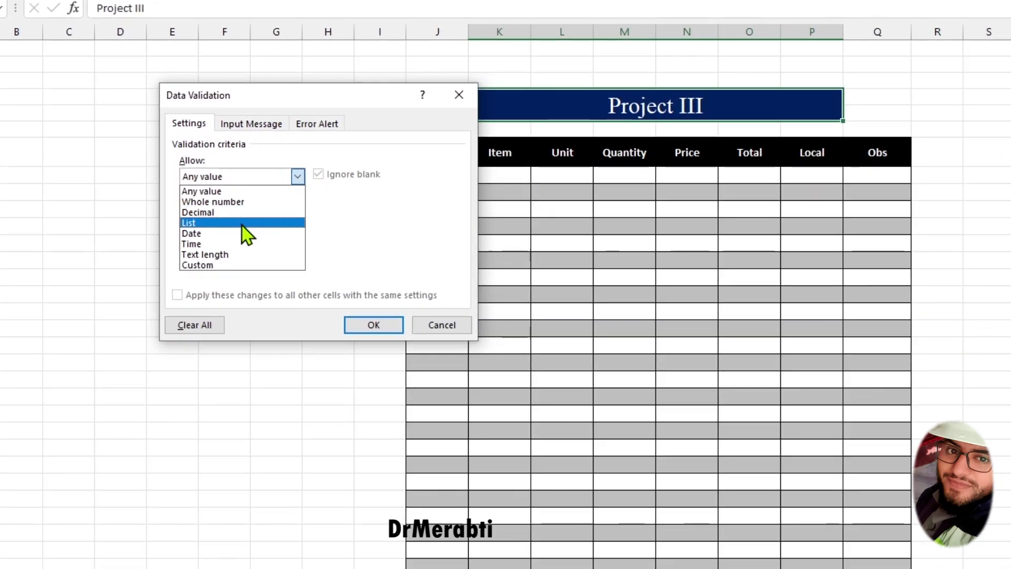
pyautogui.click(210, 245)
pyautogui.click(273, 242)
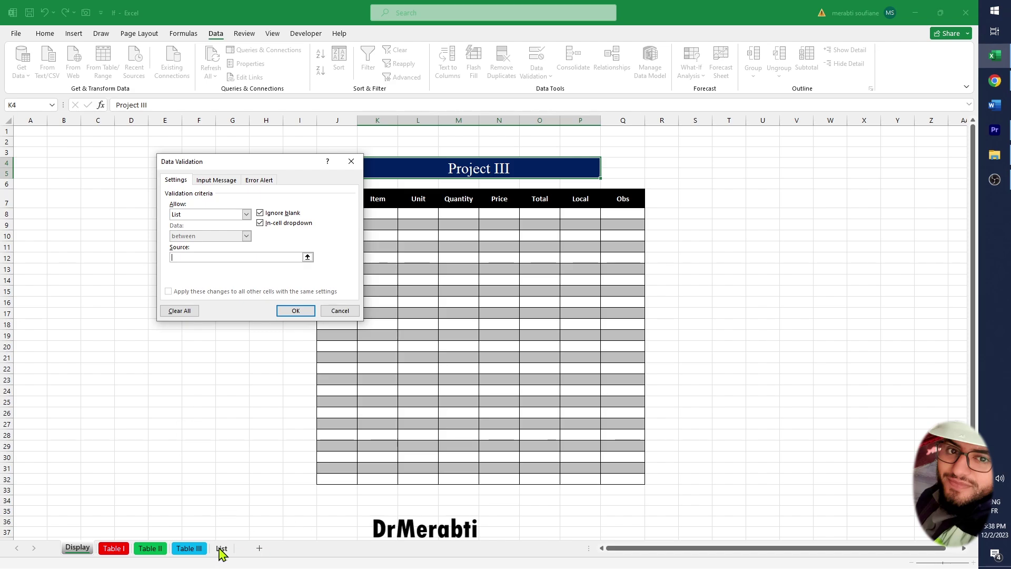
pyautogui.click(222, 548)
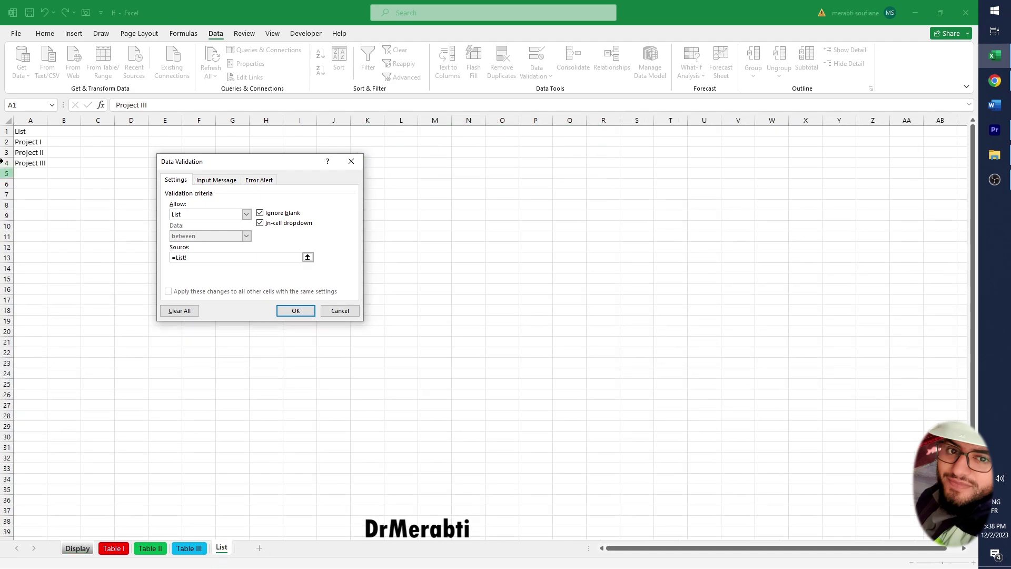
pyautogui.moveTo(36, 141); pyautogui.dragTo(32, 163)
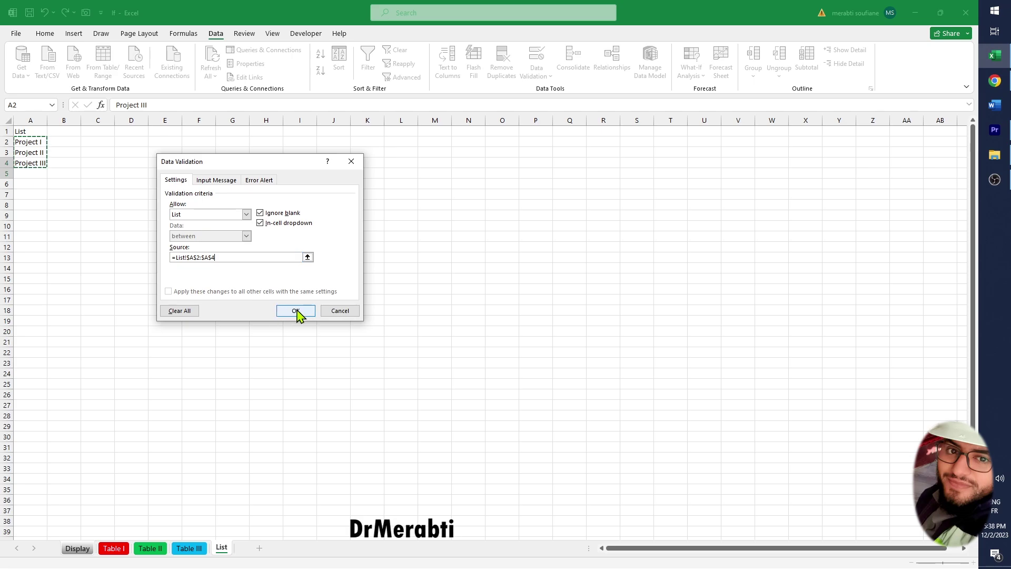
pyautogui.click(296, 311)
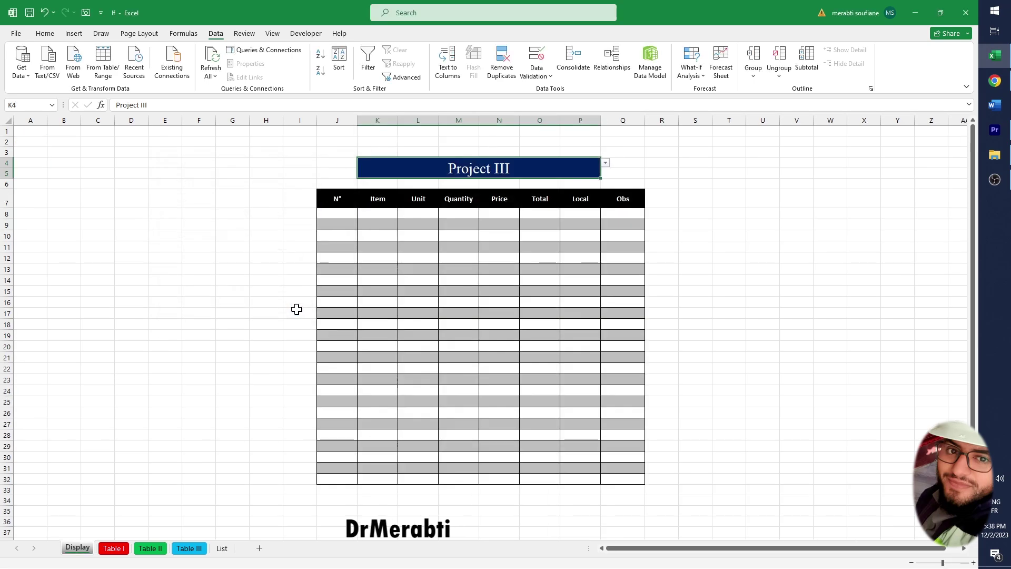
# Set the title cell to Project II from its drop-down
pyautogui.click(541, 167)
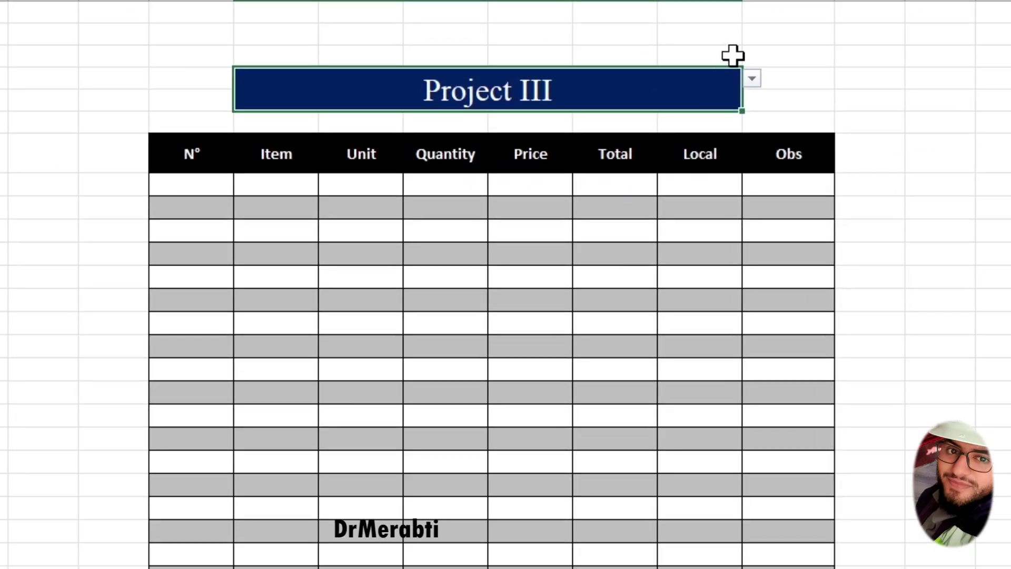
pyautogui.click(752, 79)
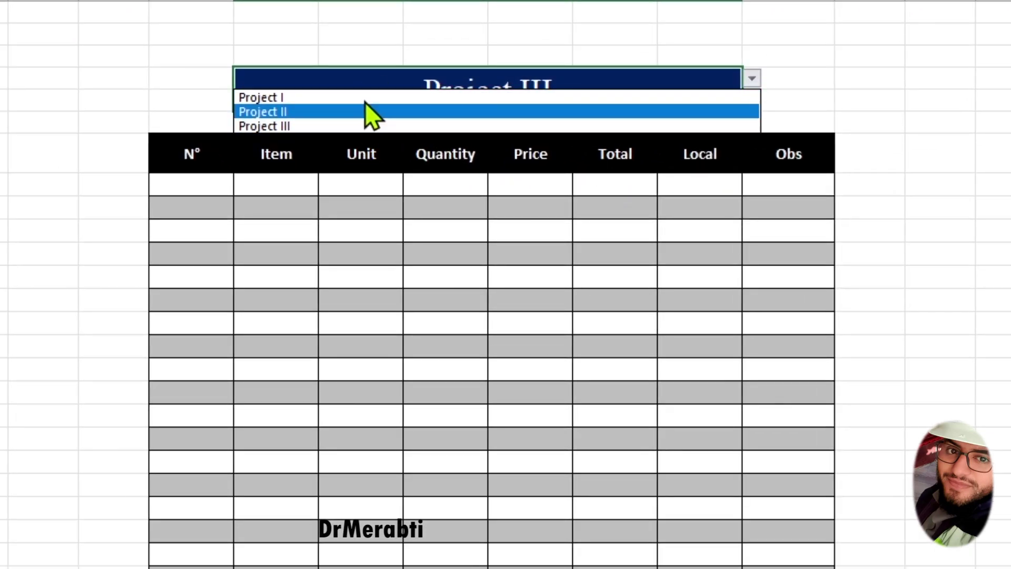
pyautogui.click(264, 112)
pyautogui.click(221, 185)
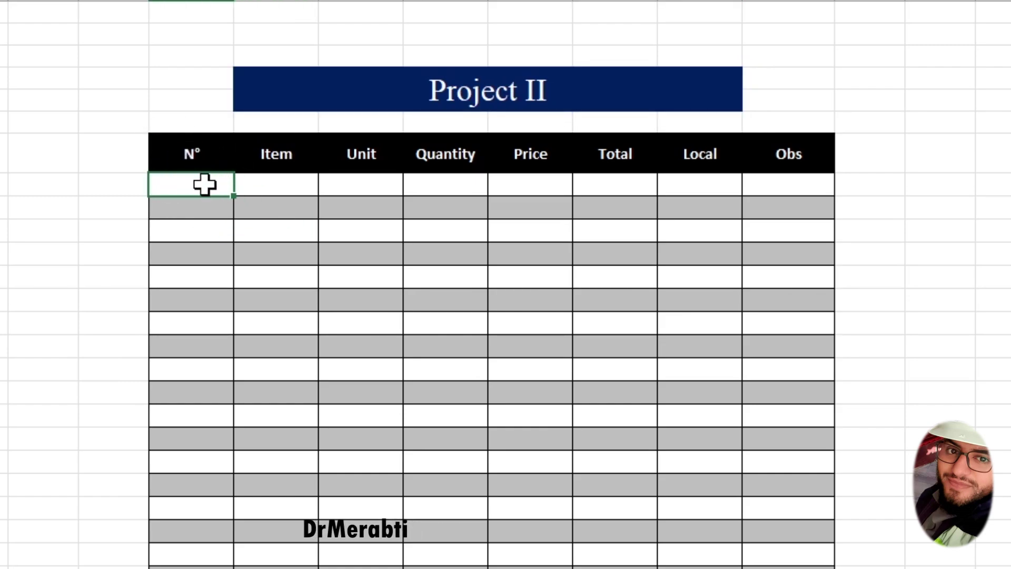
# Select the table body and begin the formula =IF(K4="Project I",Pi
pyautogui.moveTo(205, 184); pyautogui.dragTo(790, 563)
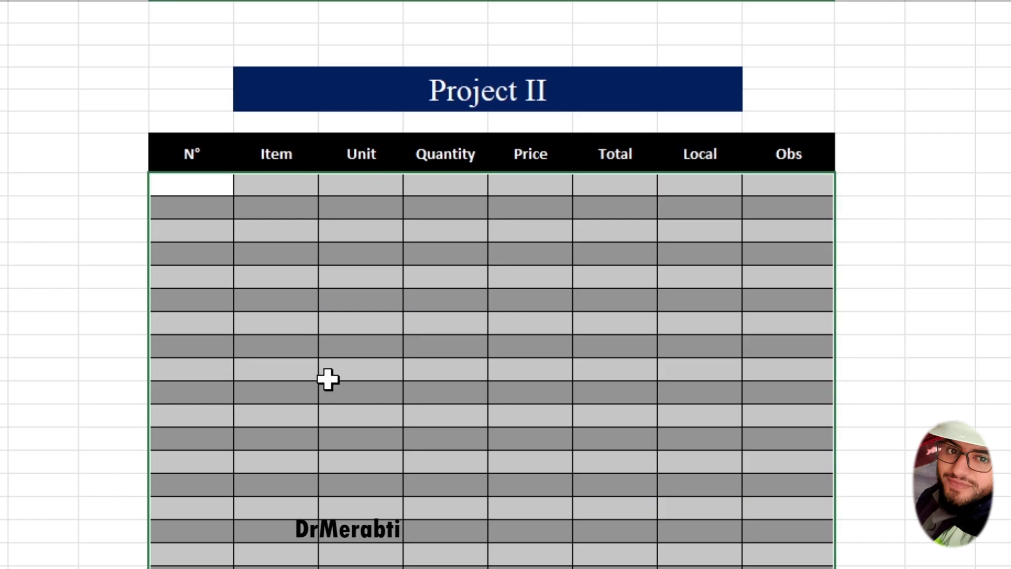
pyautogui.write('=i')
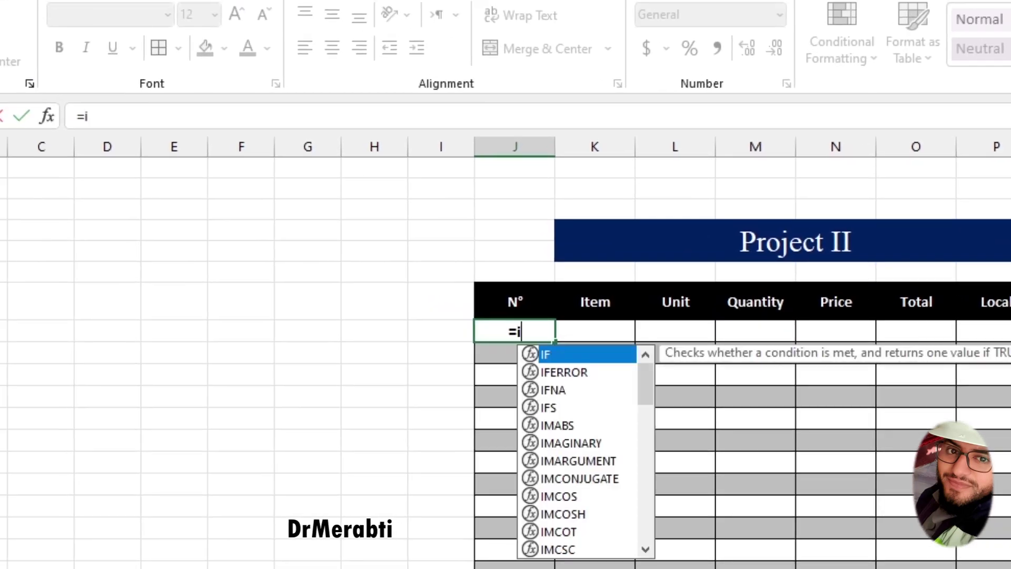
pyautogui.write('f')
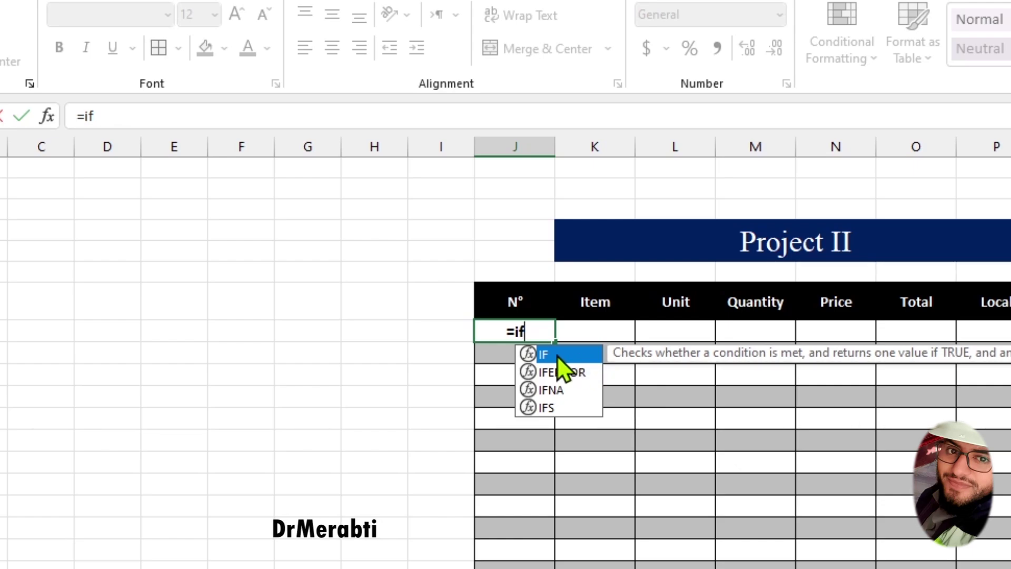
pyautogui.doubleClick(557, 355)
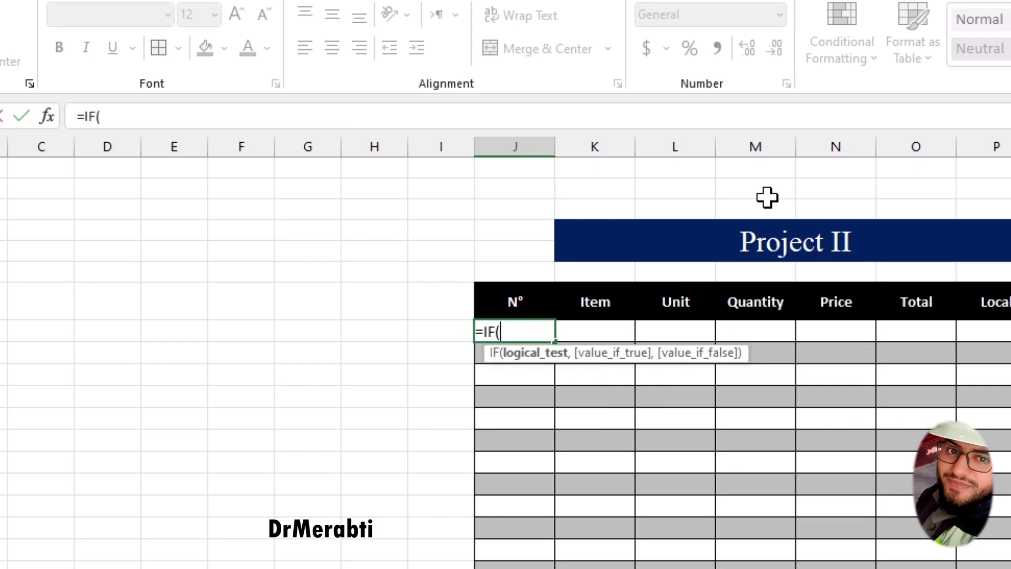
pyautogui.click(706, 241)
pyautogui.write('=')
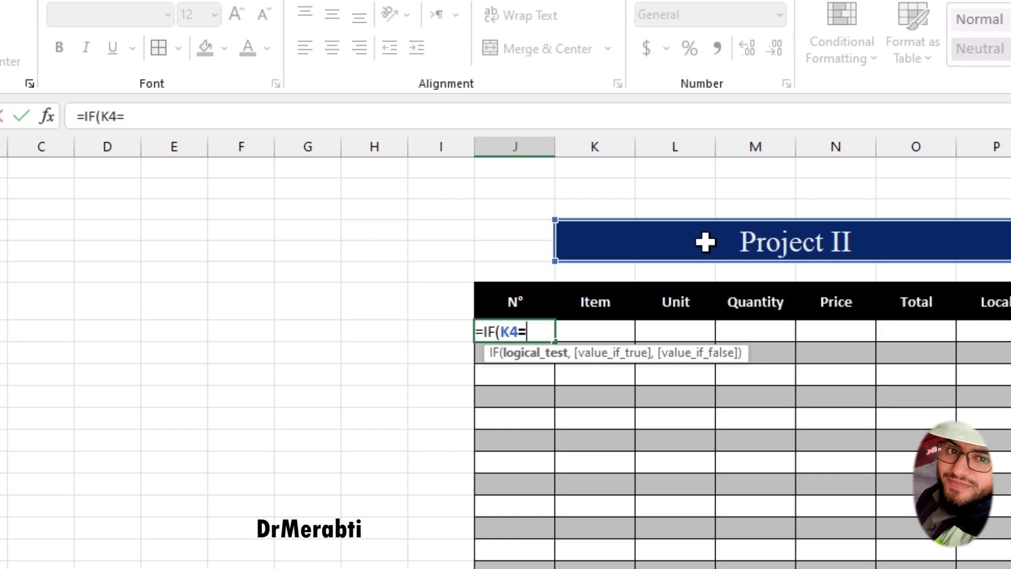
pyautogui.write('"Projec')
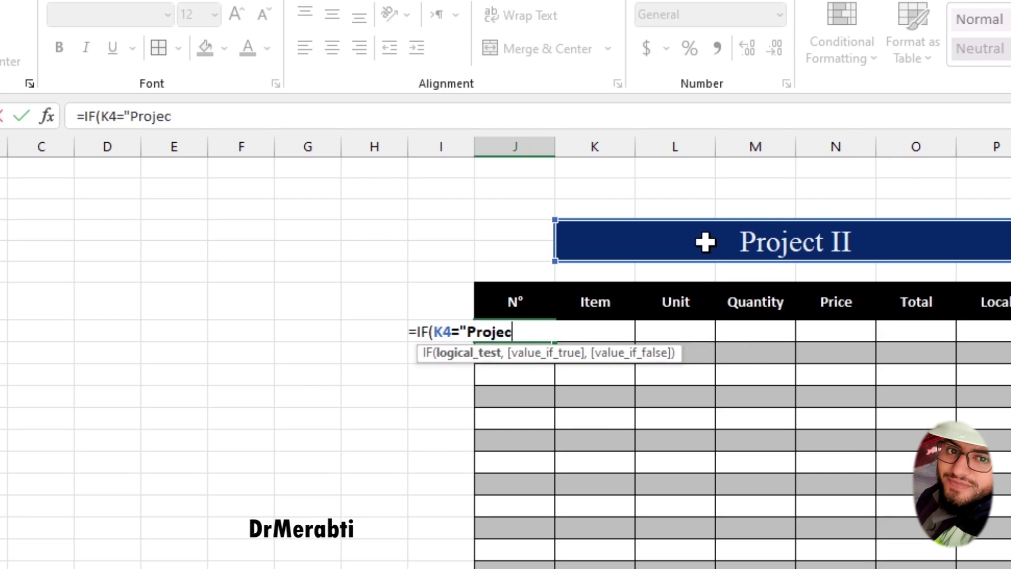
pyautogui.write('t I')
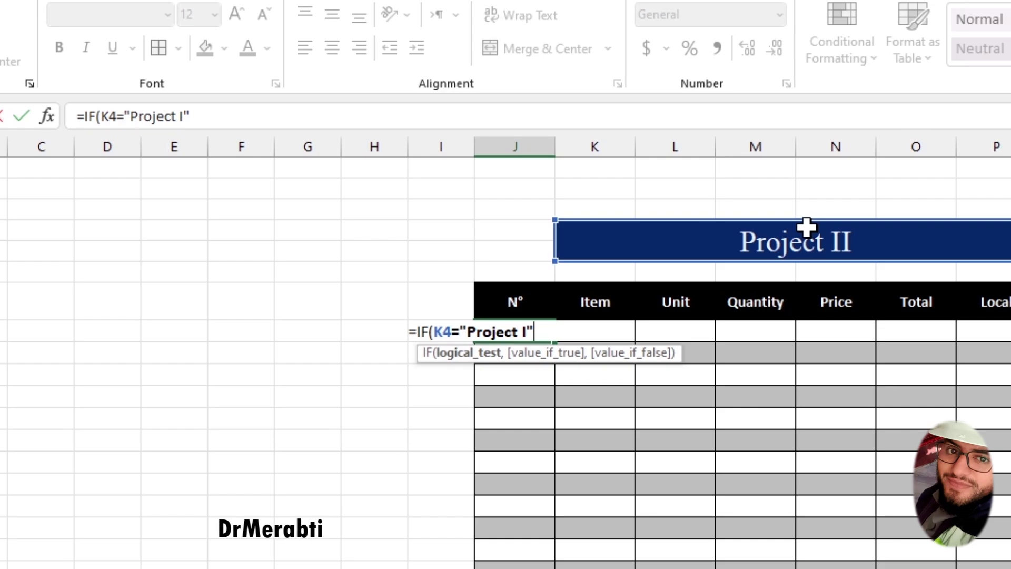
pyautogui.write(',P')
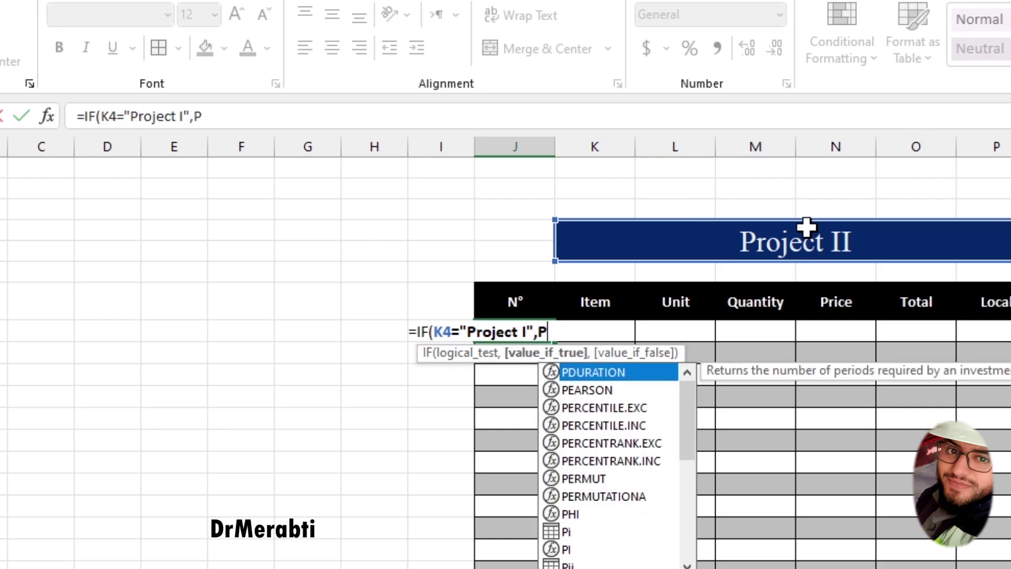
pyautogui.write('i')
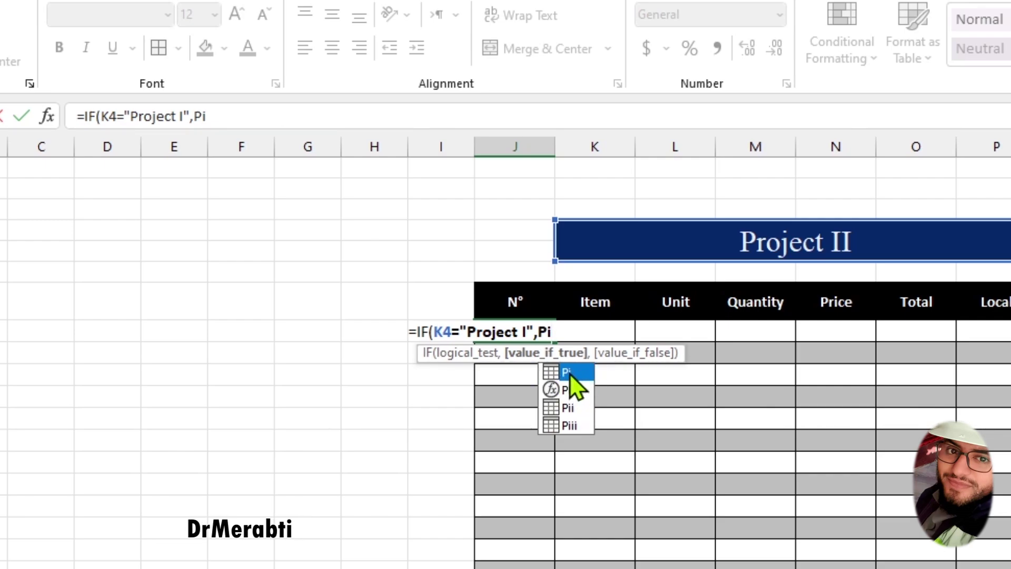
pyautogui.doubleClick(575, 373)
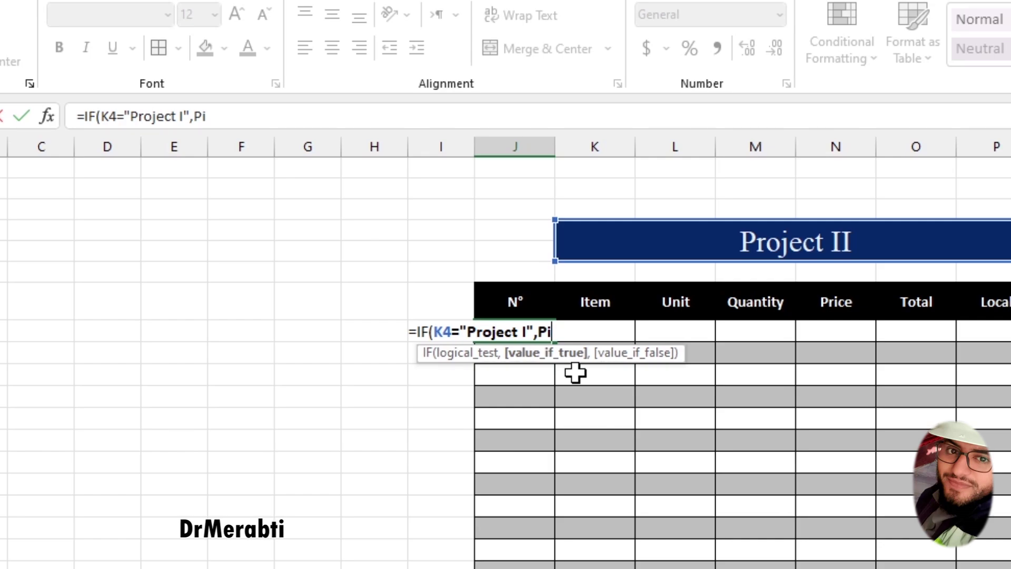
# Finish with IF(K4="Project II",Pii,Piii)) and commit, filling the table with Project II items
pyautogui.write(',if')
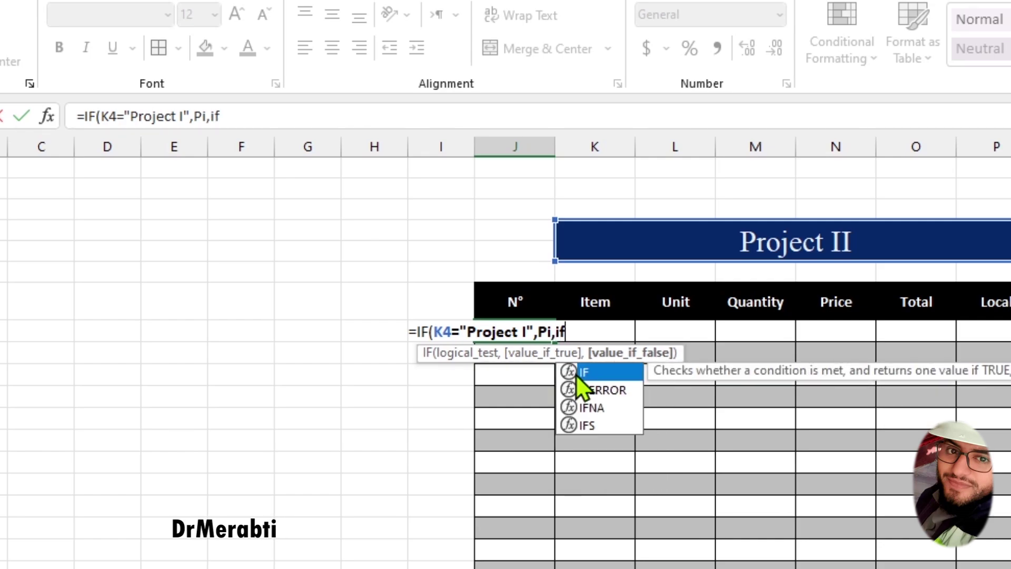
pyautogui.write('(')
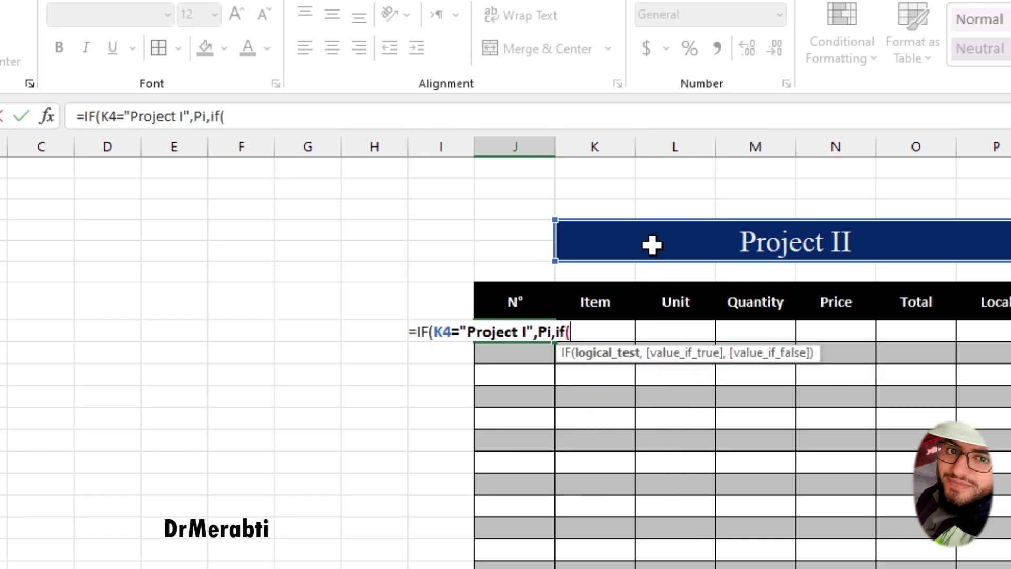
pyautogui.click(652, 244)
pyautogui.write('="')
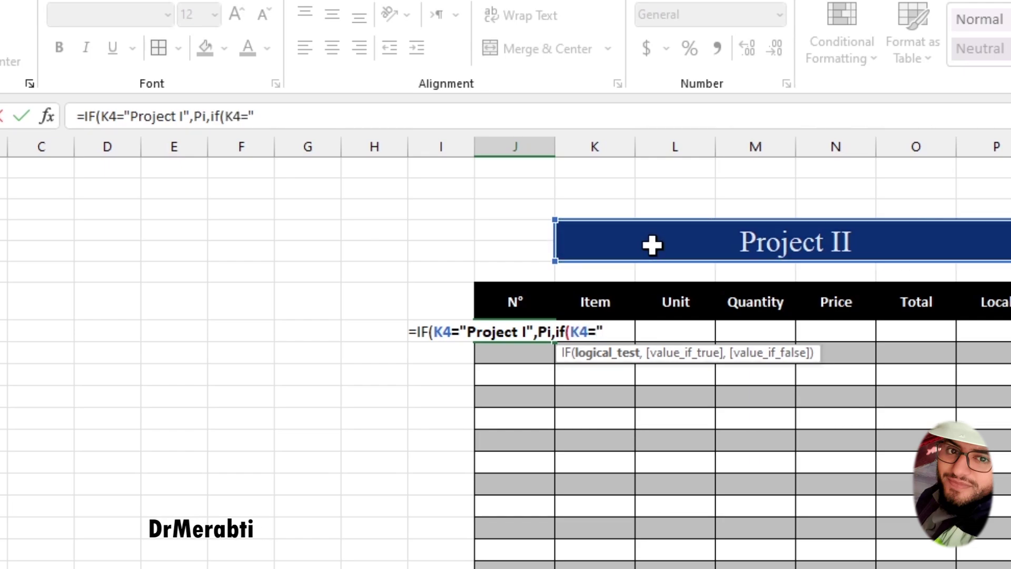
pyautogui.write('Project II')
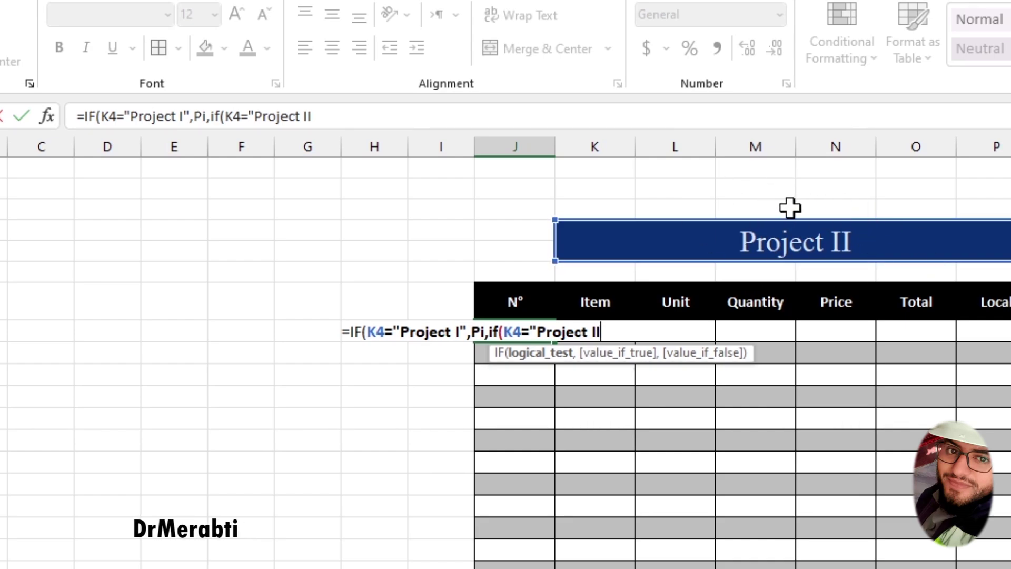
pyautogui.write('",')
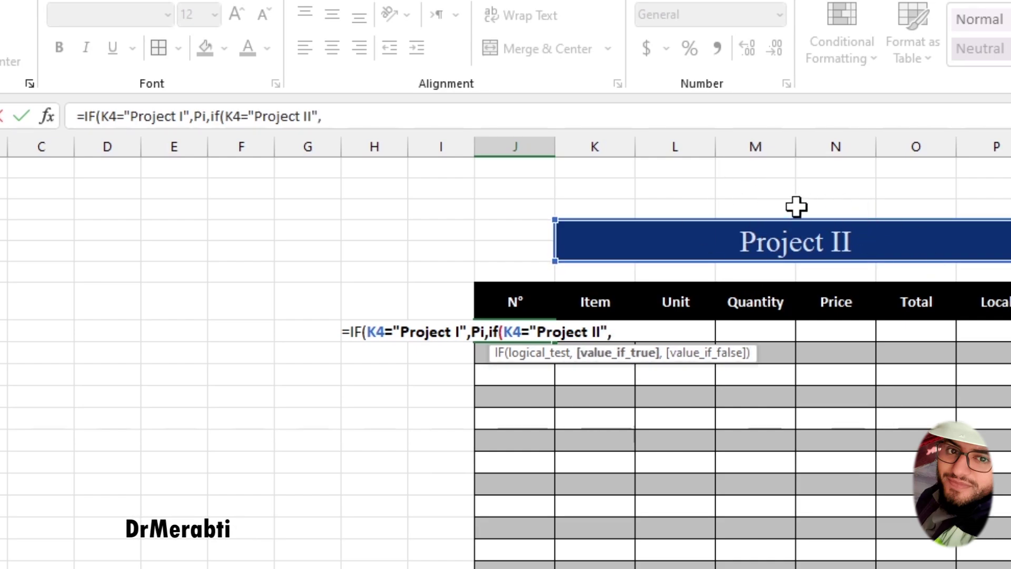
pyautogui.write('Pii')
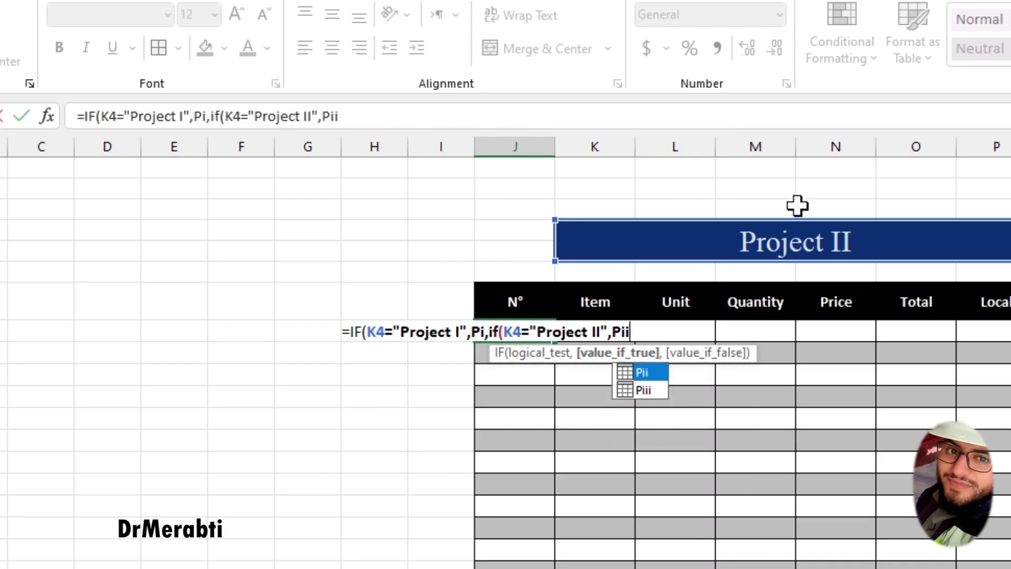
pyautogui.doubleClick(643, 373)
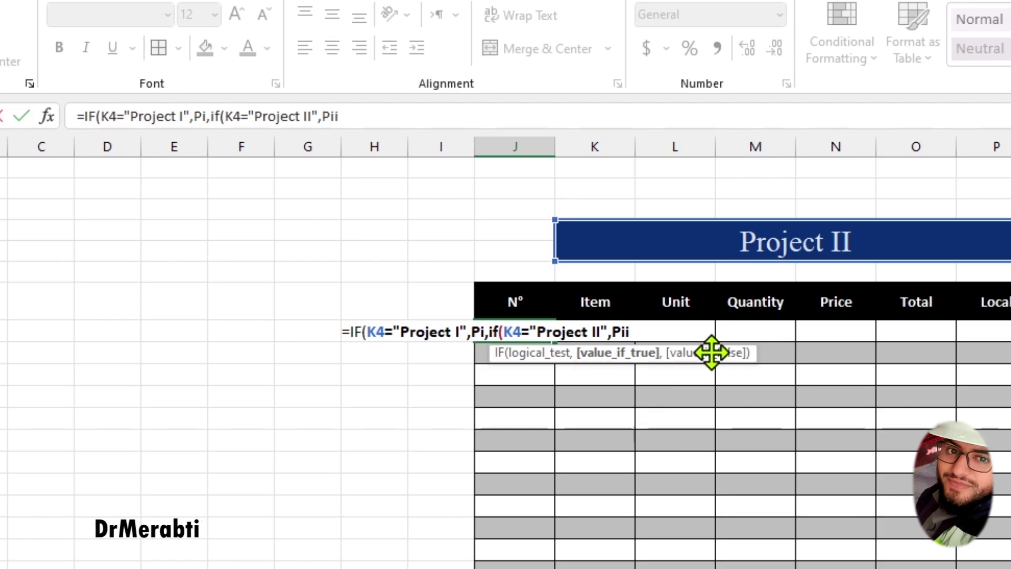
pyautogui.write(',Pii')
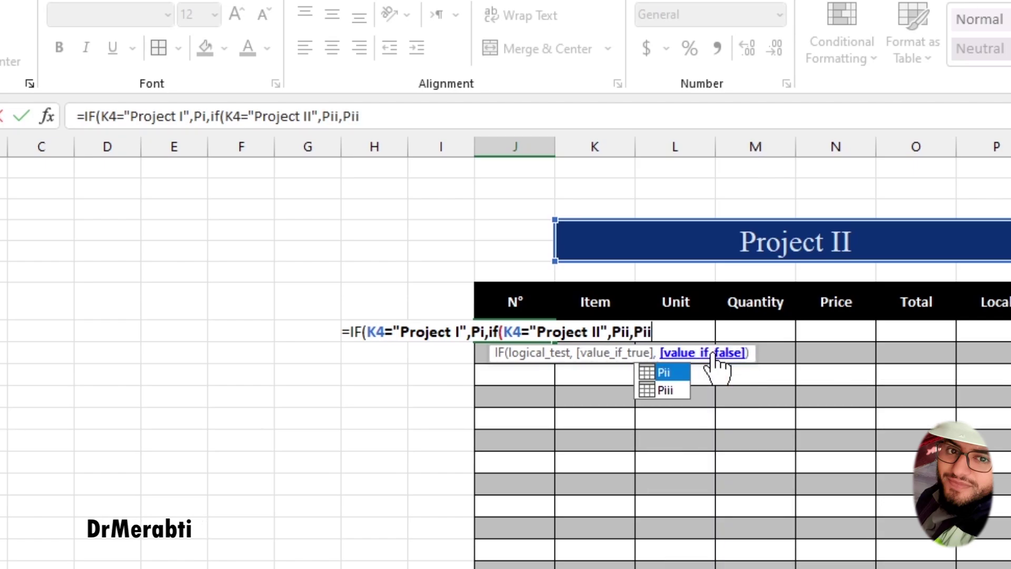
pyautogui.write('i)')
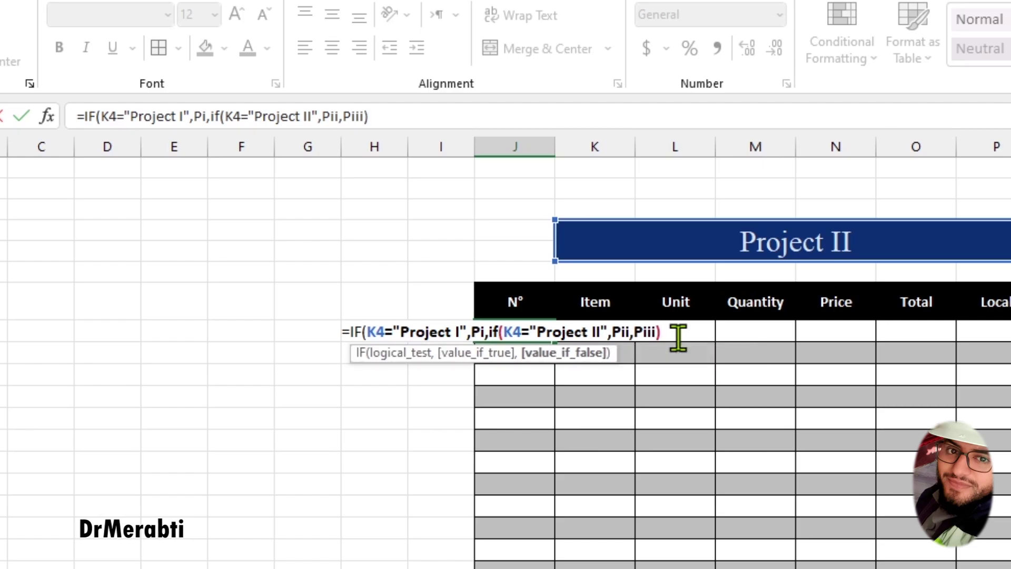
pyautogui.write(')')
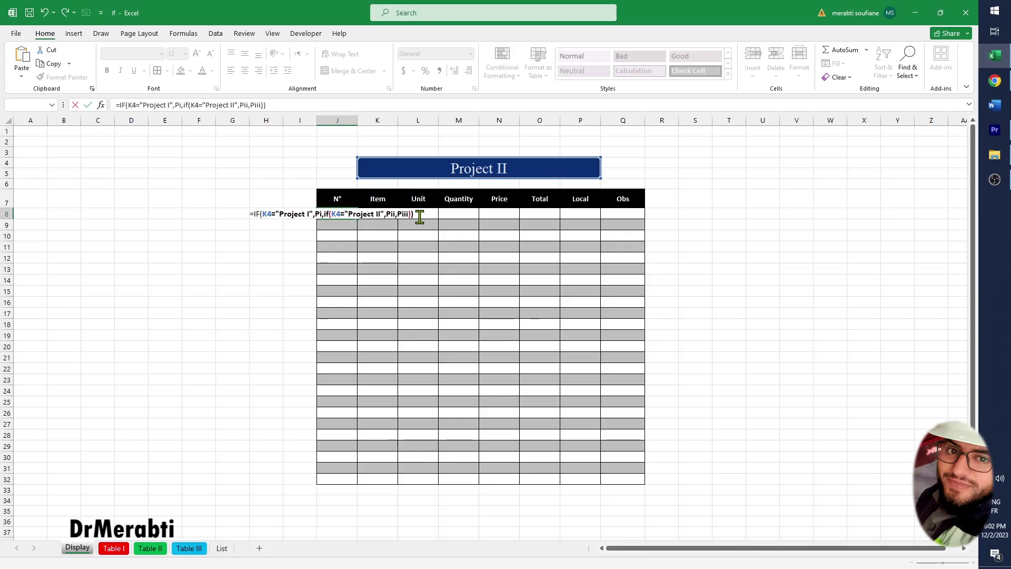
pyautogui.press('Return')
pyautogui.moveTo(337, 214)
pyautogui.mouseDown()
pyautogui.moveTo(423, 261)
pyautogui.moveTo(579, 416)
pyautogui.mouseUp()
# Choose Project I from the K4 drop-down and check the returned AA01–AA25 rows
pyautogui.click(499, 357)
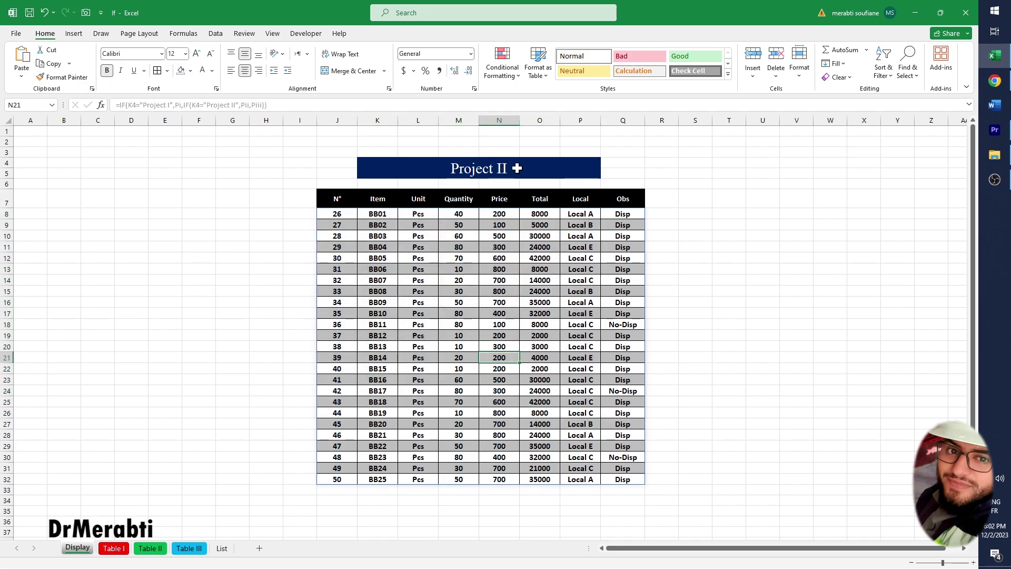
pyautogui.click(517, 168)
pyautogui.click(605, 164)
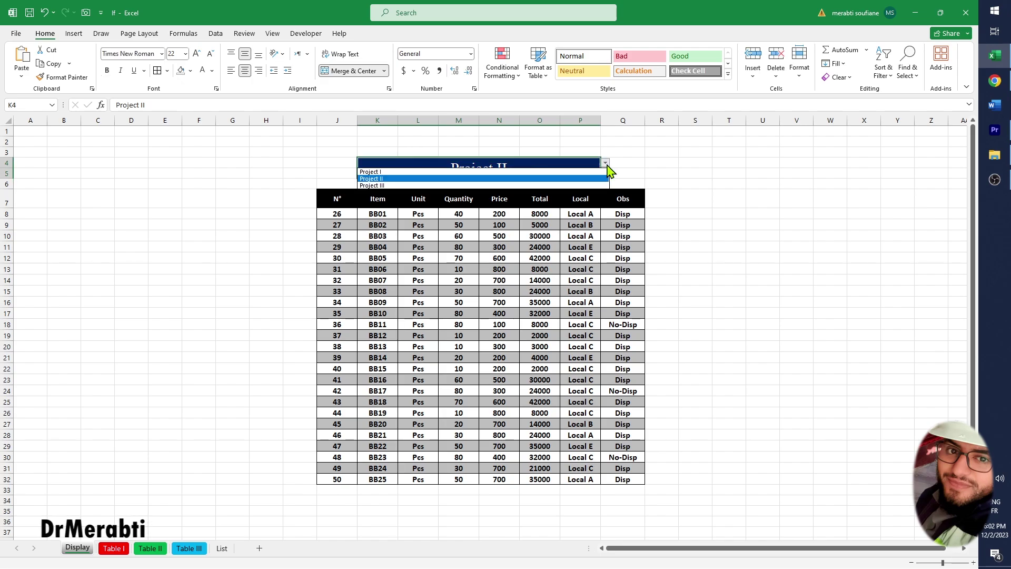
pyautogui.click(396, 172)
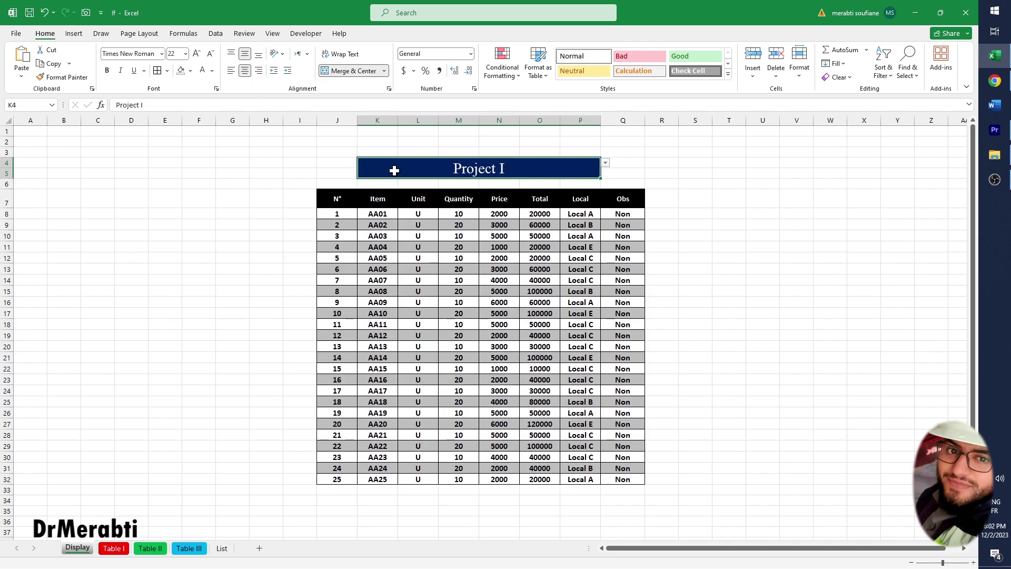
pyautogui.moveTo(337, 213); pyautogui.dragTo(591, 391)
pyautogui.moveTo(601, 419); pyautogui.dragTo(496, 354)
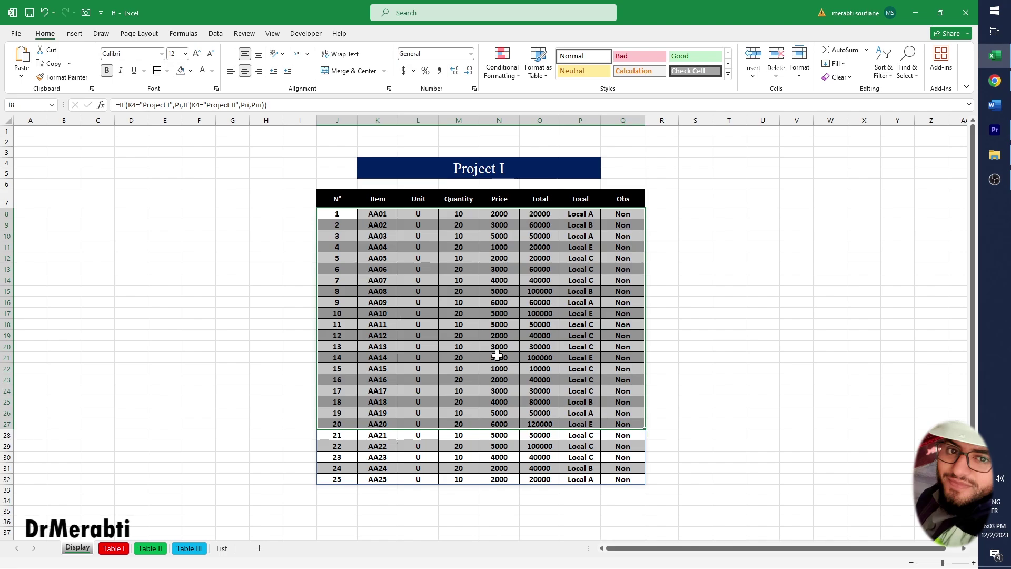
pyautogui.click(499, 354)
pyautogui.click(581, 166)
pyautogui.click(606, 163)
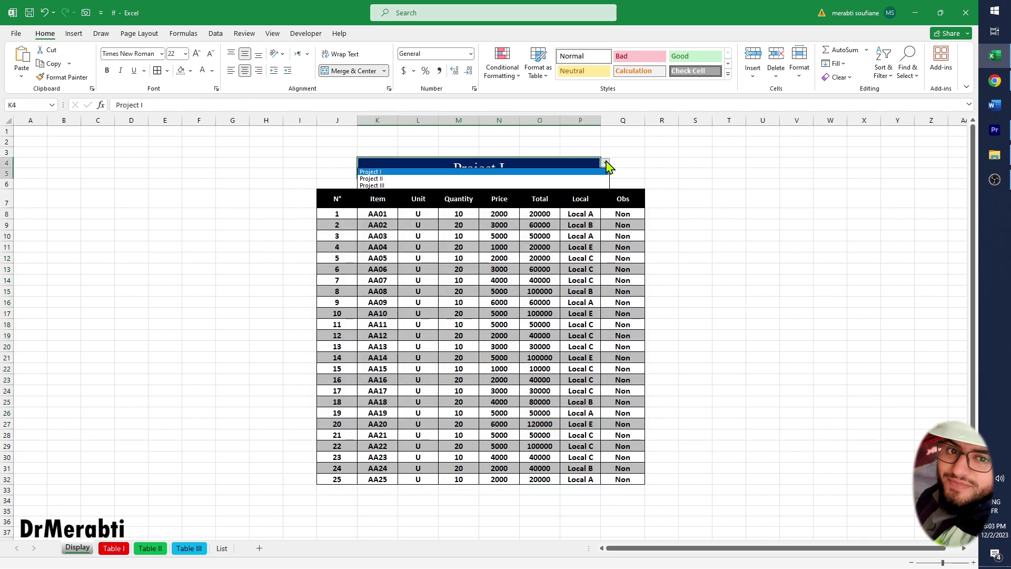